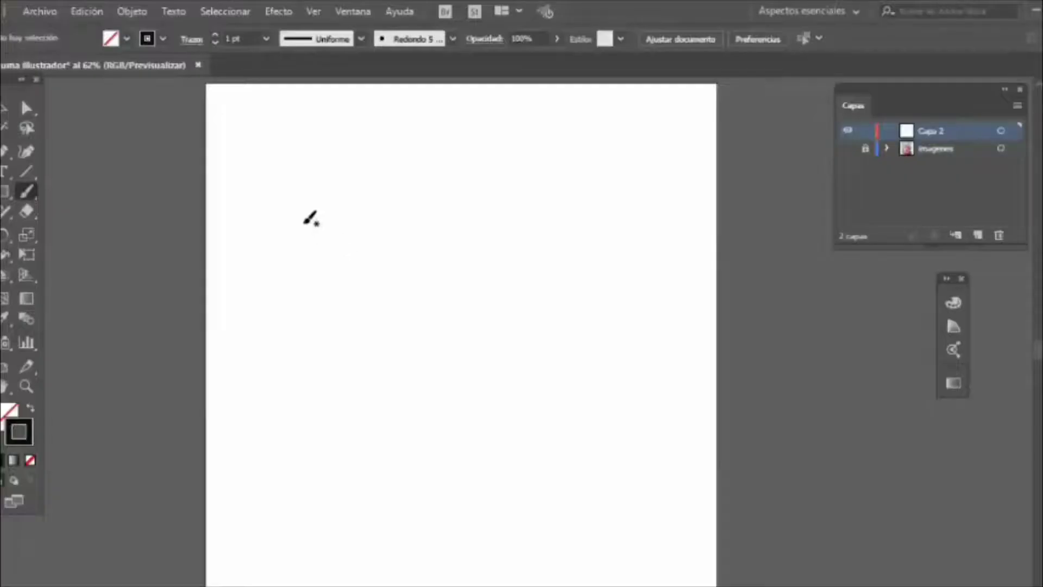
# Step: Handwrite the title 'Cómo utilizar la pluma :D' on the artboard
pyautogui.moveTo(313, 208)
pyautogui.mouseDown()
pyautogui.moveTo(284, 239)
pyautogui.moveTo(315, 261)
pyautogui.mouseUp()
pyautogui.moveTo(335, 218)
pyautogui.mouseDown()
pyautogui.moveTo(375, 249)
pyautogui.moveTo(390, 234)
pyautogui.moveTo(452, 238)
pyautogui.mouseUp()
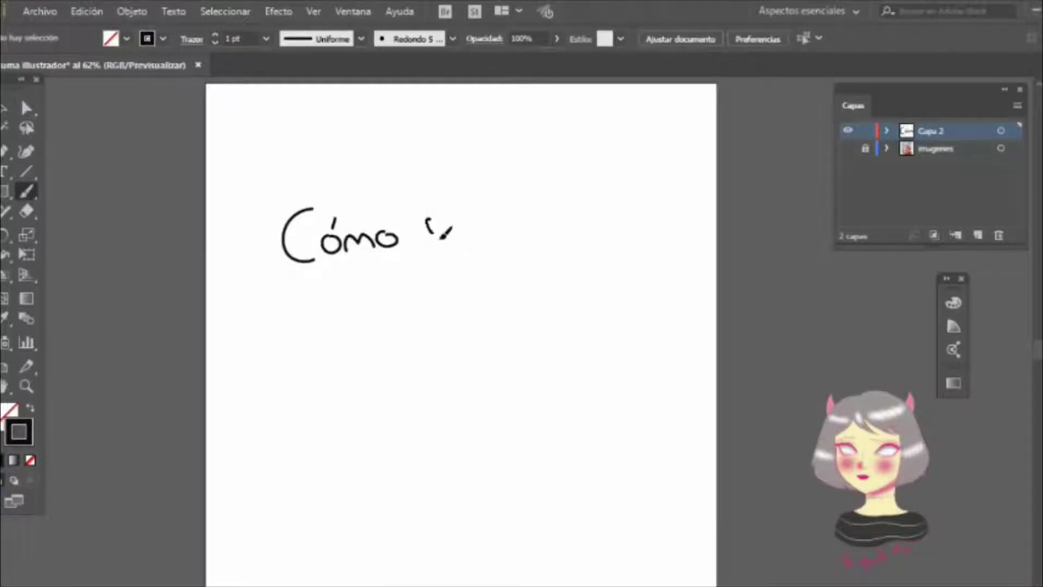
pyautogui.moveTo(451, 177)
pyautogui.mouseDown()
pyautogui.moveTo(454, 238)
pyautogui.moveTo(469, 206)
pyautogui.mouseUp()
pyautogui.moveTo(480, 217); pyautogui.dragTo(484, 231)
pyautogui.click(479, 184)
pyautogui.moveTo(496, 185); pyautogui.dragTo(496, 231)
pyautogui.moveTo(506, 215)
pyautogui.mouseDown()
pyautogui.moveTo(506, 230)
pyautogui.moveTo(543, 209)
pyautogui.moveTo(537, 228)
pyautogui.moveTo(570, 220)
pyautogui.moveTo(595, 192)
pyautogui.mouseUp()
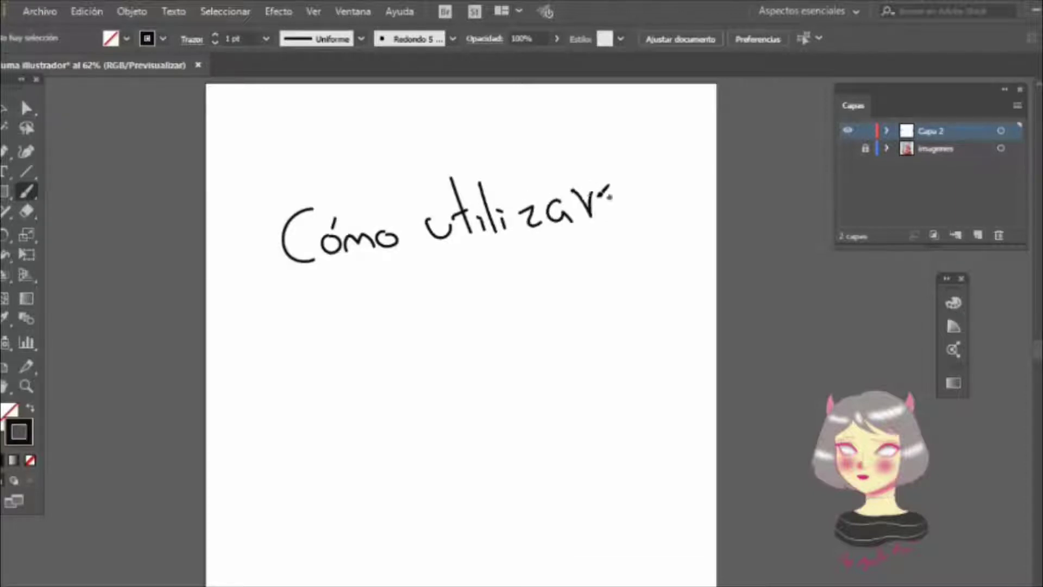
pyautogui.moveTo(398, 290); pyautogui.dragTo(410, 329)
pyautogui.moveTo(449, 300); pyautogui.dragTo(452, 311)
pyautogui.moveTo(355, 394)
pyautogui.mouseDown()
pyautogui.moveTo(363, 435)
pyautogui.moveTo(357, 400)
pyautogui.mouseUp()
pyautogui.moveTo(383, 363)
pyautogui.mouseDown()
pyautogui.moveTo(393, 403)
pyautogui.moveTo(443, 374)
pyautogui.moveTo(499, 383)
pyautogui.mouseUp()
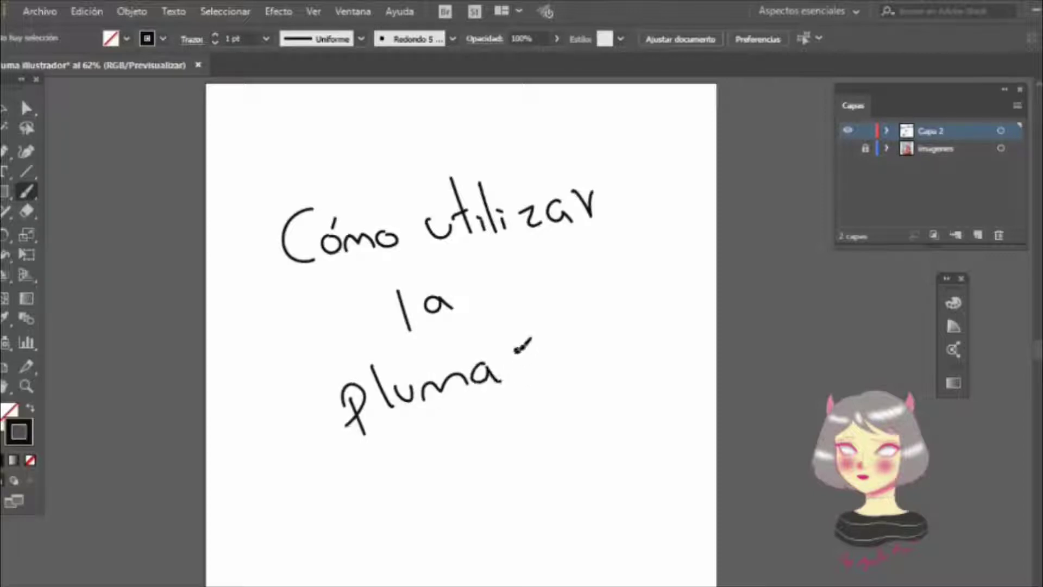
pyautogui.moveTo(538, 344); pyautogui.dragTo(542, 371)
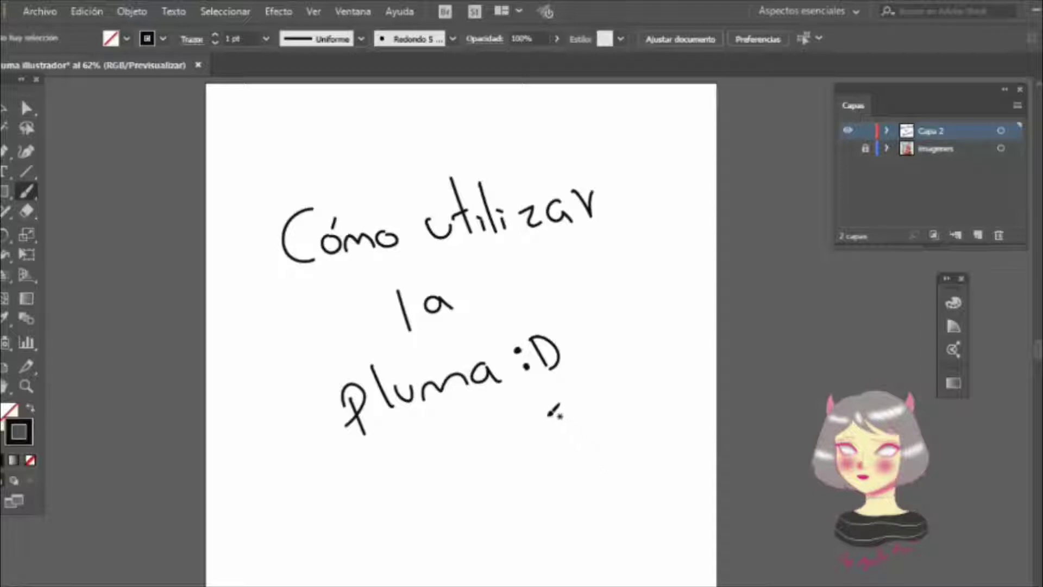
# Step: Delete the handwritten title and recentre the artboard at 66.67% zoom
pyautogui.press('v')
pyautogui.moveTo(242, 148); pyautogui.dragTo(643, 480)
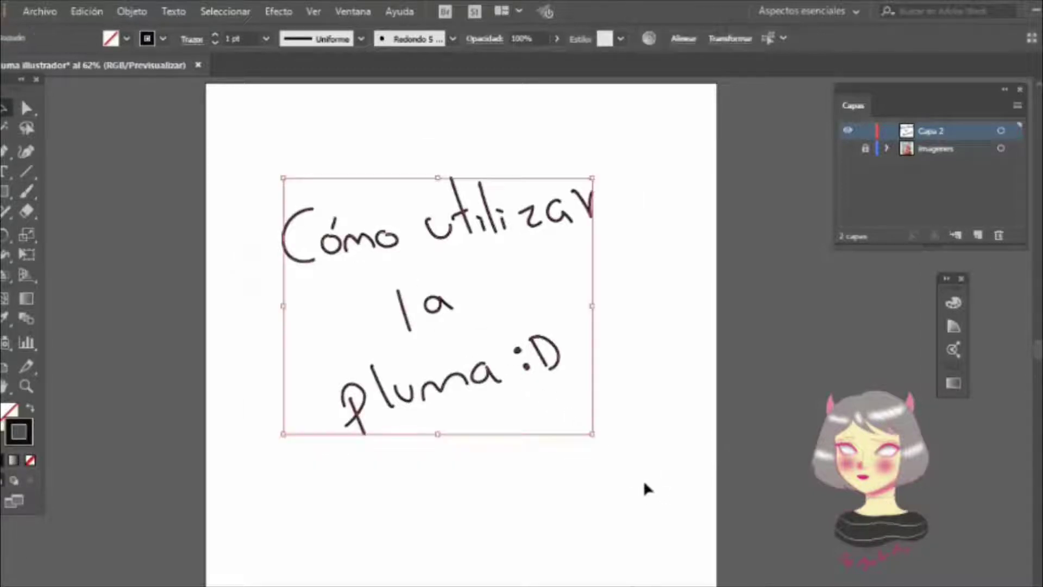
pyautogui.press('Delete')
pyautogui.moveTo(428, 288); pyautogui.dragTo(459, 289)
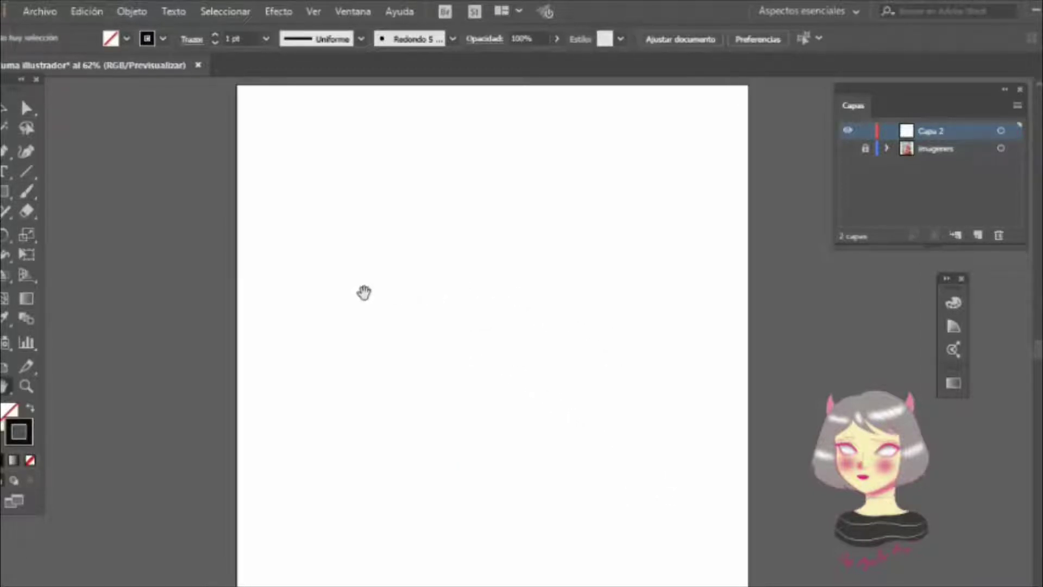
pyautogui.press('z')
pyautogui.click(215, 233)
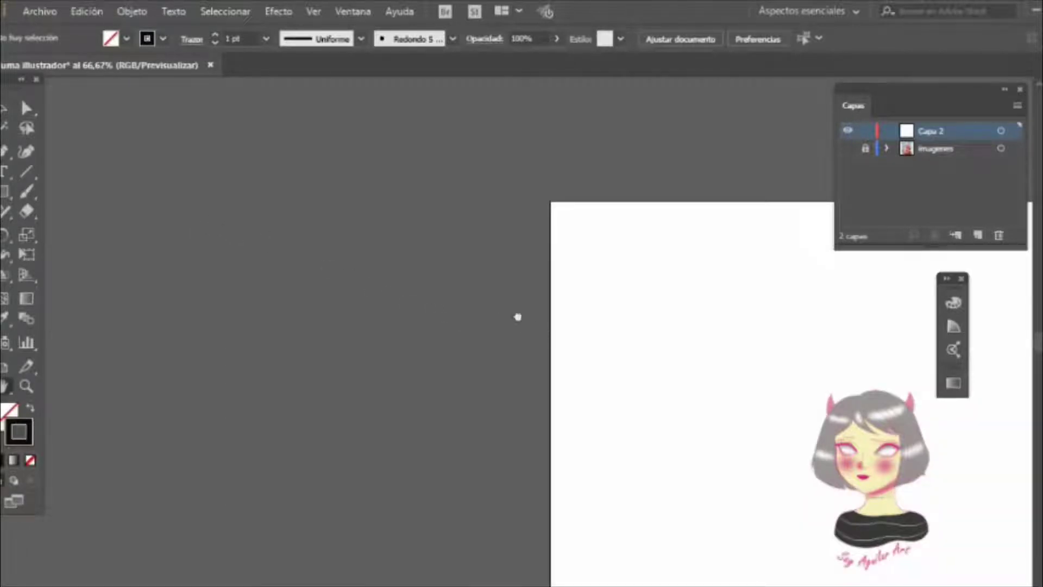
pyautogui.moveTo(516, 314); pyautogui.dragTo(277, 249)
pyautogui.moveTo(370, 247); pyautogui.dragTo(185, 228)
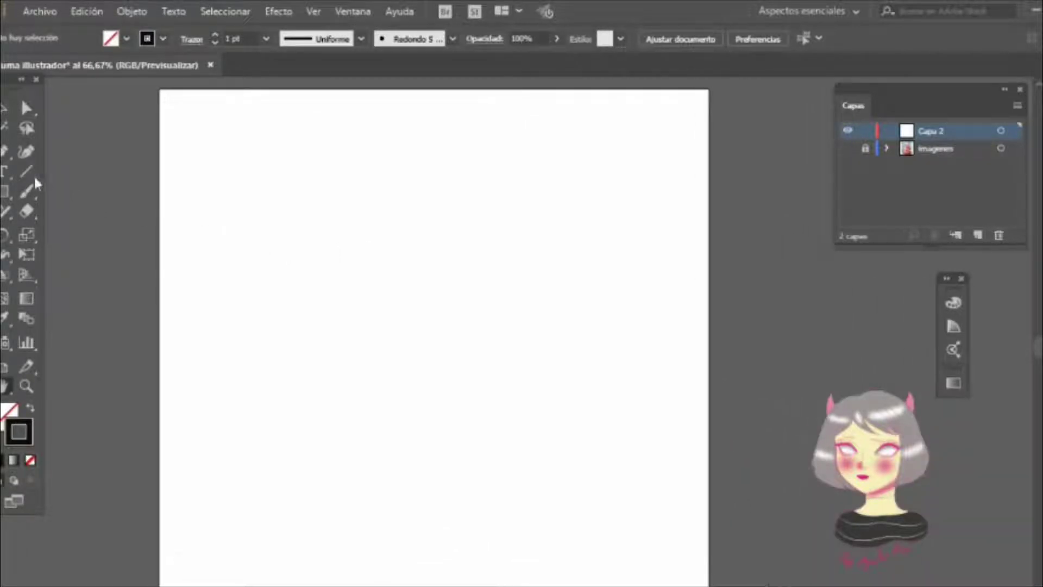
# Step: Browse the Pen tool variants, including Anchor Point, and settle on the standard Pen
pyautogui.click(4, 154)
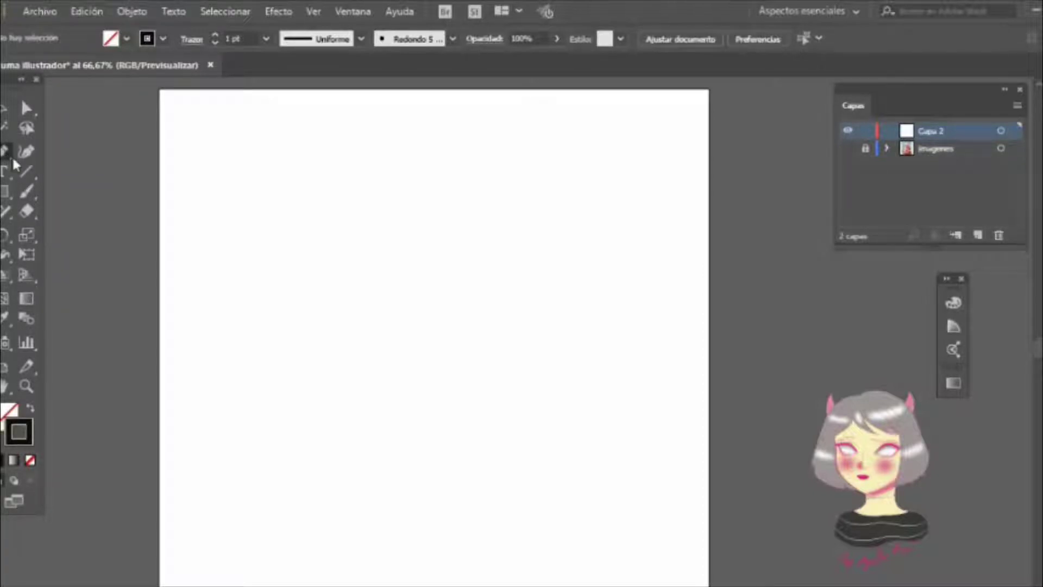
pyautogui.click(9, 157)
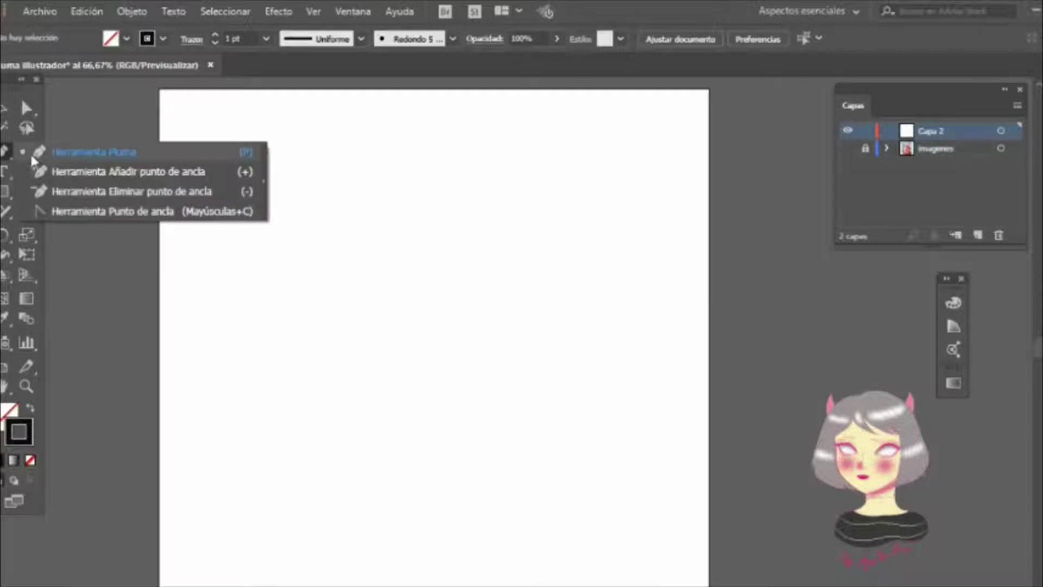
pyautogui.click(57, 209)
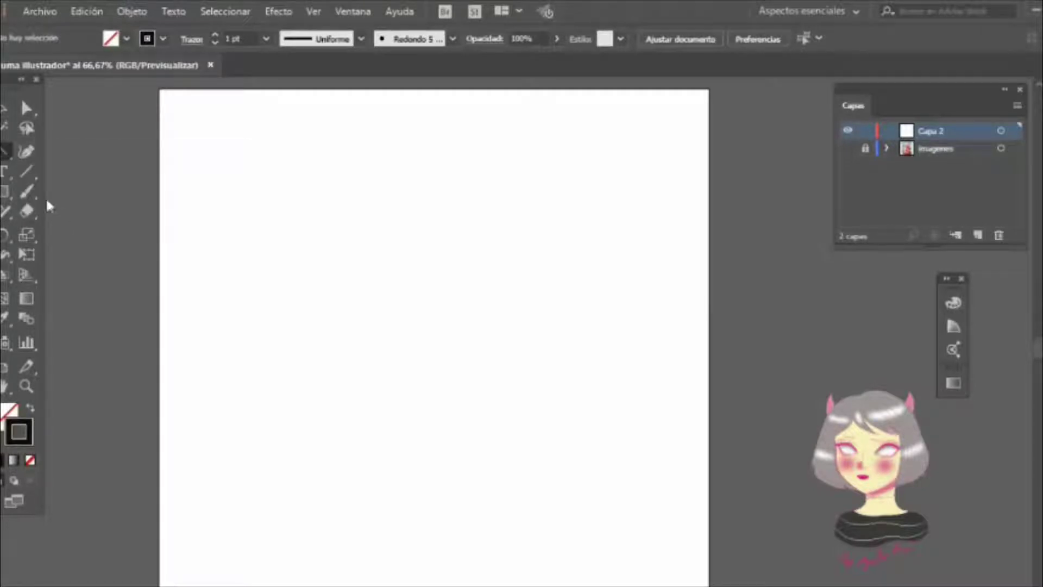
pyautogui.click(8, 154)
pyautogui.click(40, 159)
pyautogui.click(7, 157)
pyautogui.click(42, 150)
# Step: Draw a closed five-sided straight-line shape with the Pen
pyautogui.click(295, 186)
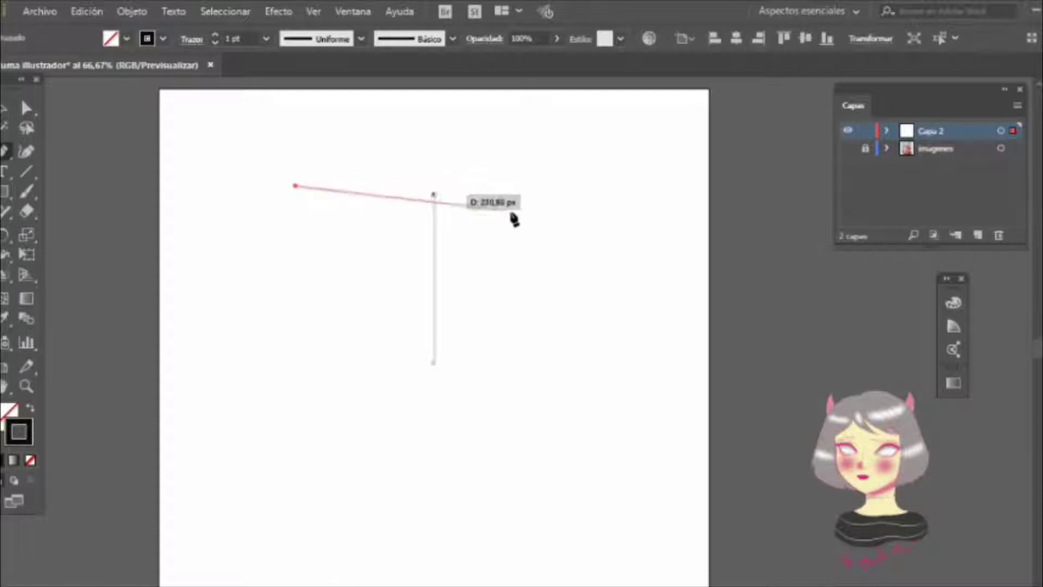
pyautogui.click(589, 238)
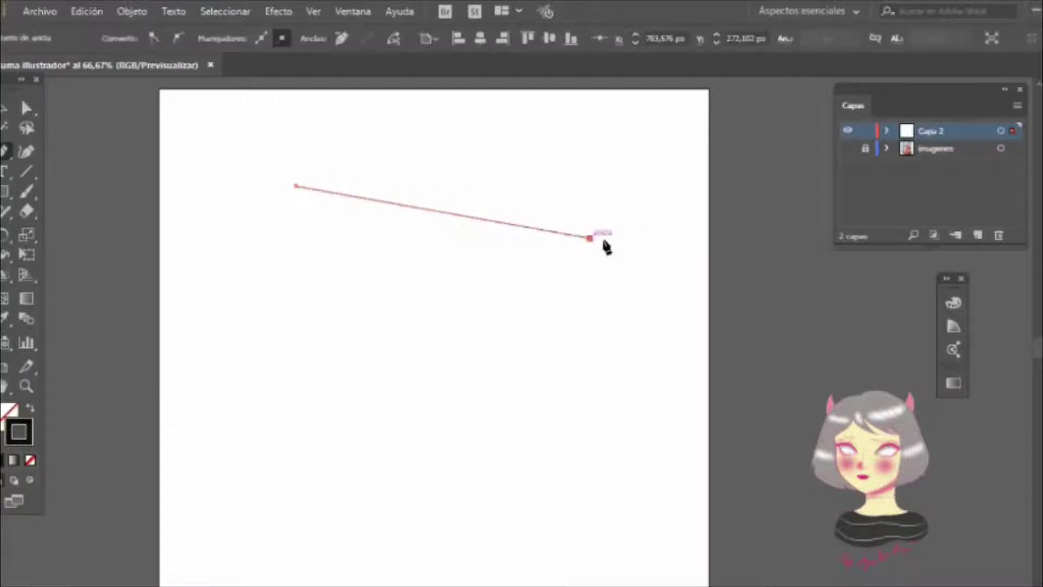
pyautogui.click(527, 318)
pyautogui.click(365, 372)
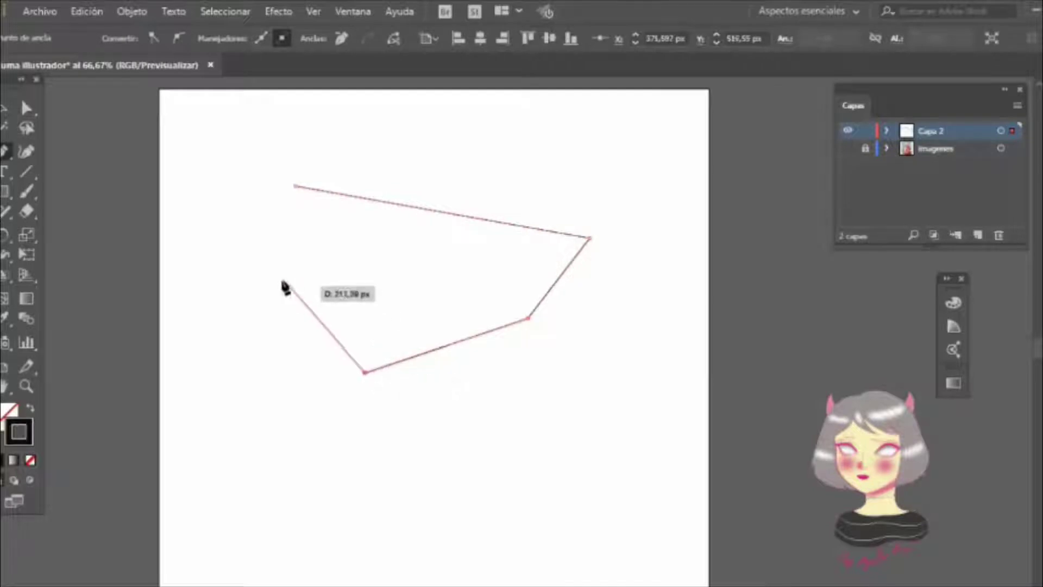
pyautogui.click(259, 265)
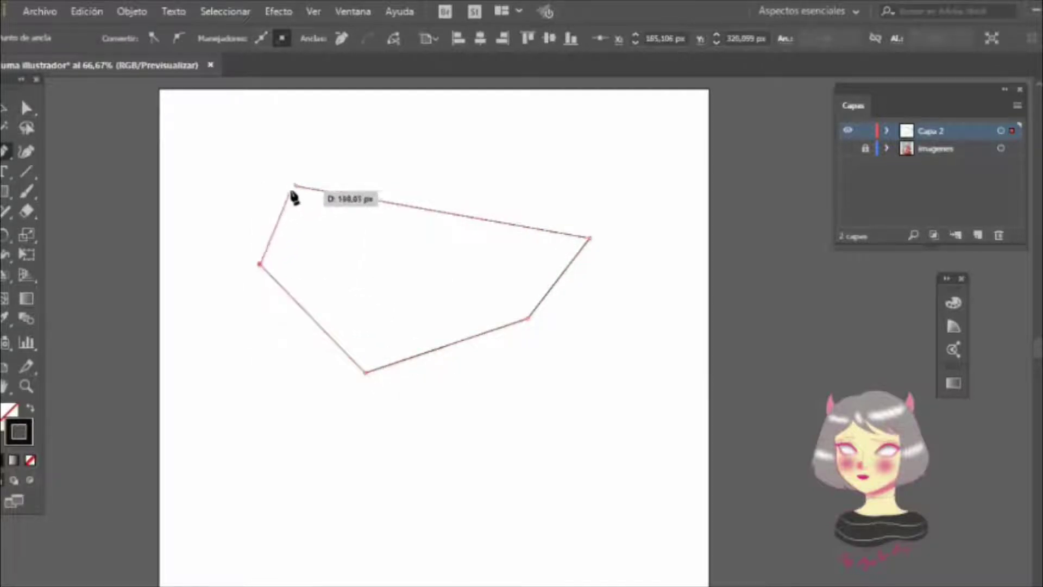
pyautogui.click(295, 185)
pyautogui.press('v')
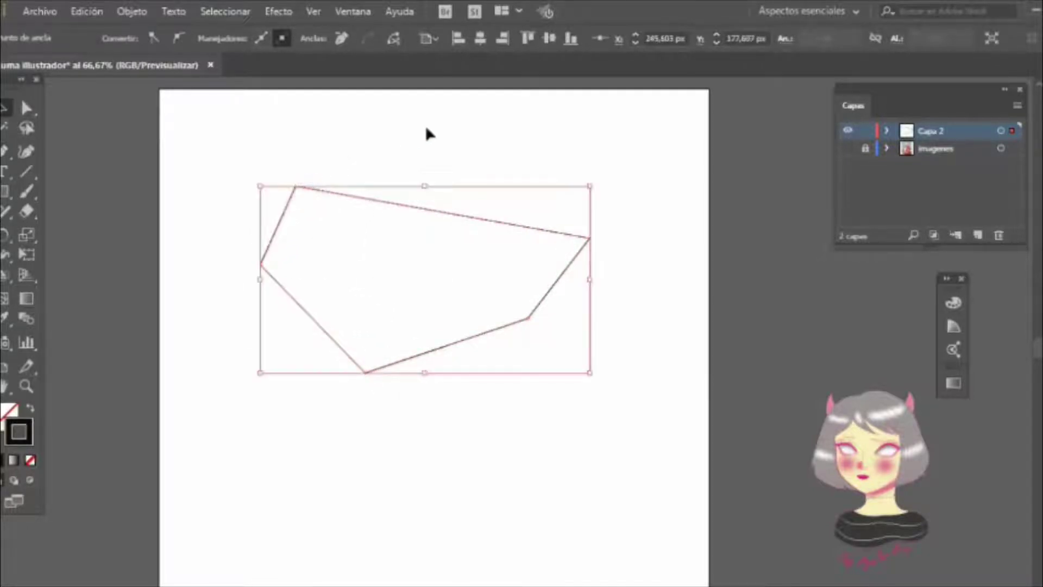
# Step: Give the five-sided shape a 4 pt stroke, then delete it
pyautogui.click(430, 132)
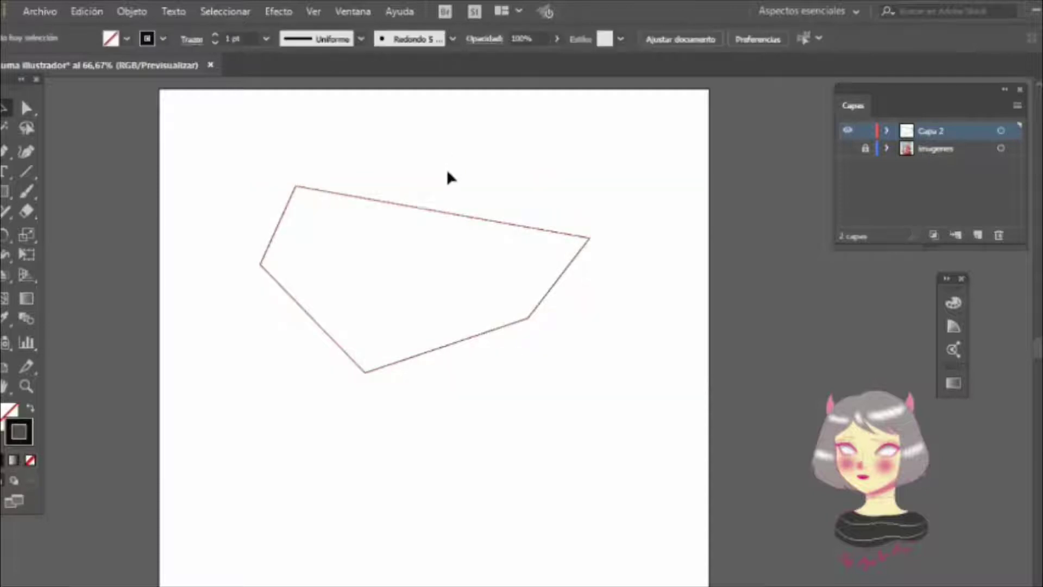
pyautogui.click(416, 209)
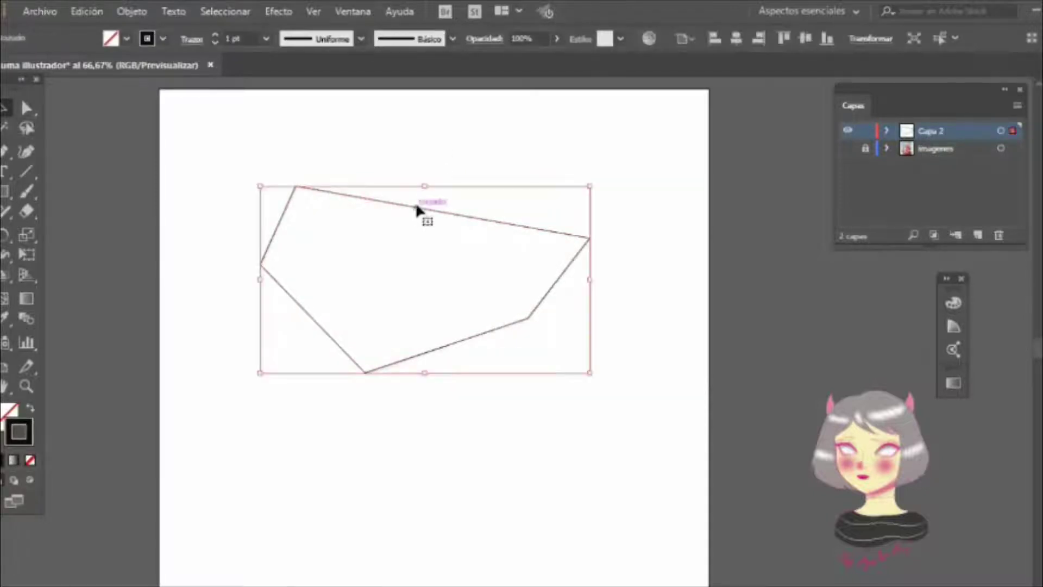
pyautogui.click(216, 35)
pyautogui.click(216, 35)
pyautogui.click(216, 34)
pyautogui.click(390, 108)
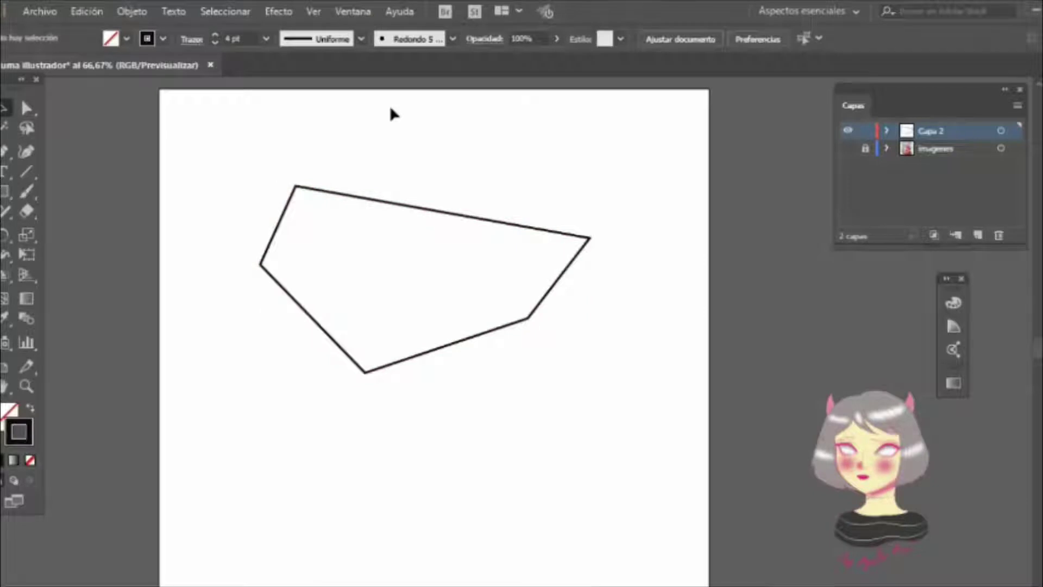
pyautogui.click(422, 212)
pyautogui.press('Delete')
# Step: Draw a practice curve with the Pen, then undo it back to its start point
pyautogui.press('p')
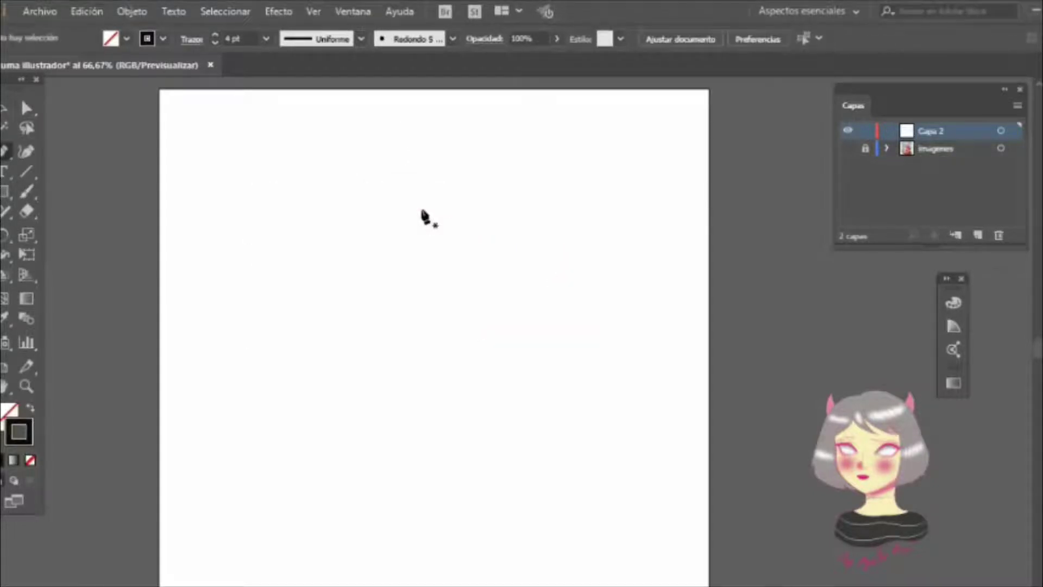
pyautogui.click(257, 194)
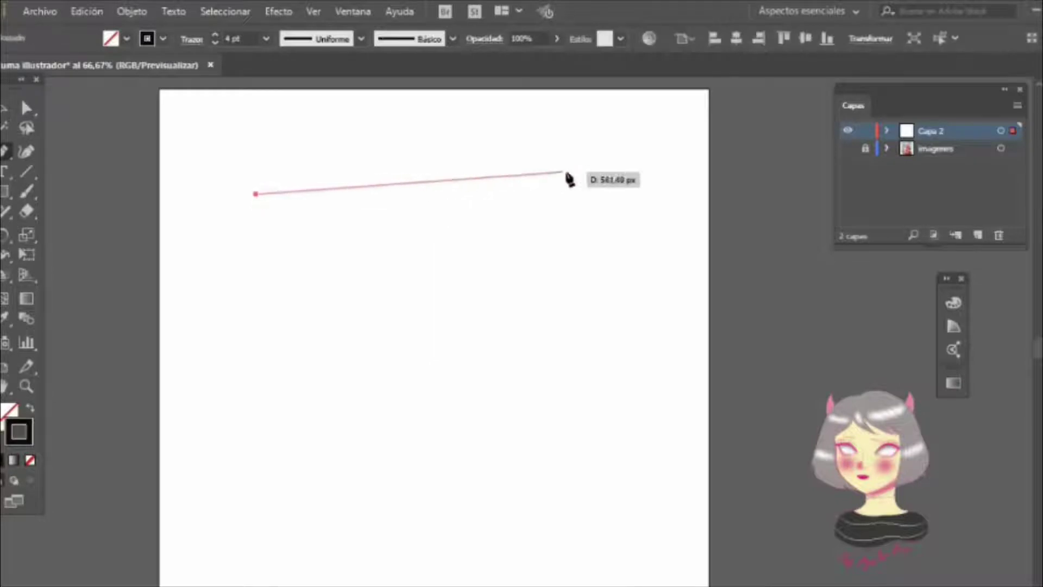
pyautogui.moveTo(597, 172)
pyautogui.mouseDown()
pyautogui.moveTo(604, 188)
pyautogui.moveTo(793, 264)
pyautogui.moveTo(807, 252)
pyautogui.mouseUp()
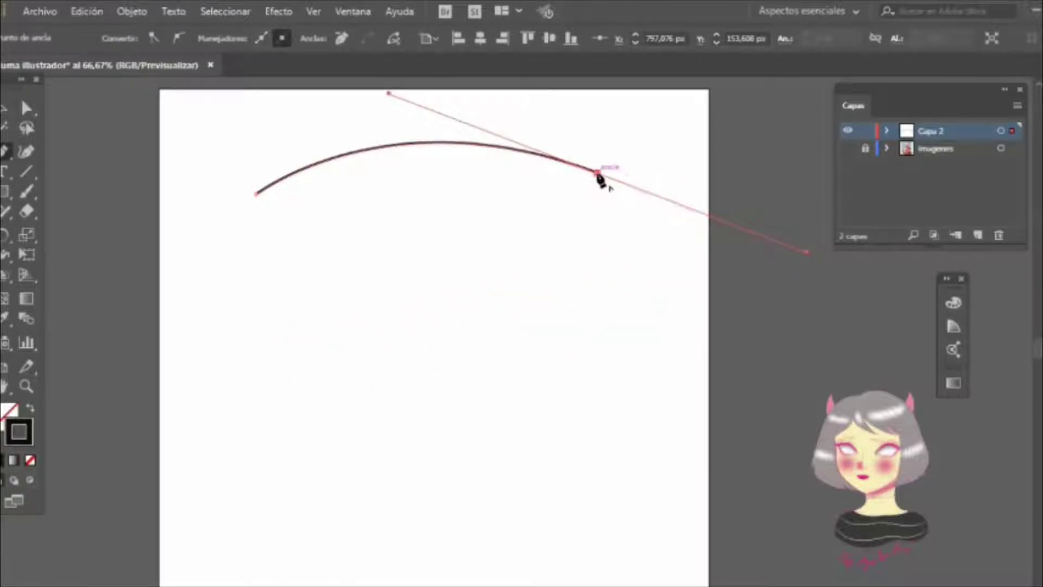
pyautogui.click(597, 173)
pyautogui.press('v')
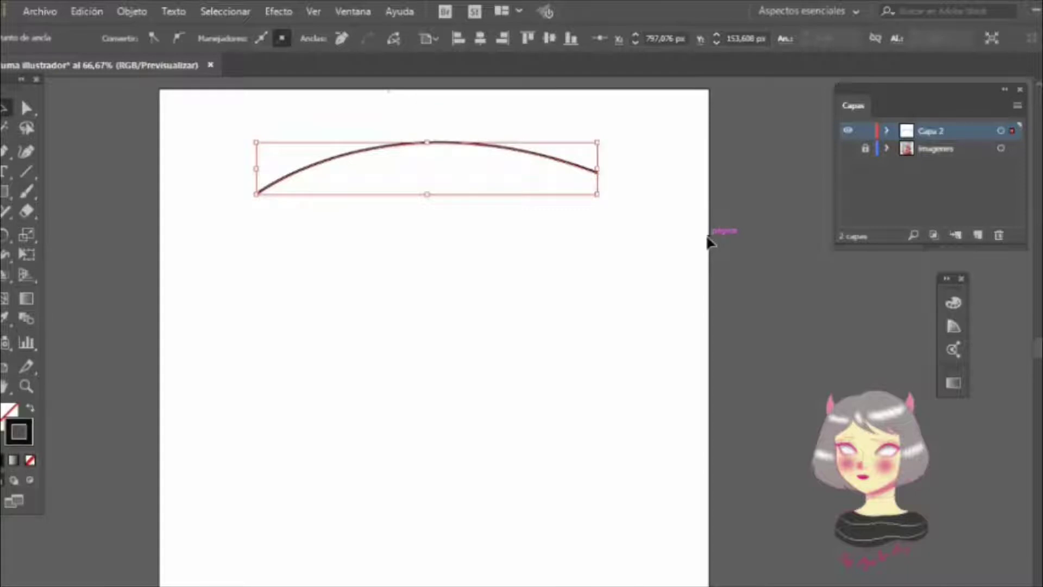
pyautogui.hotkey('ctrl', 'z')
pyautogui.press('p')
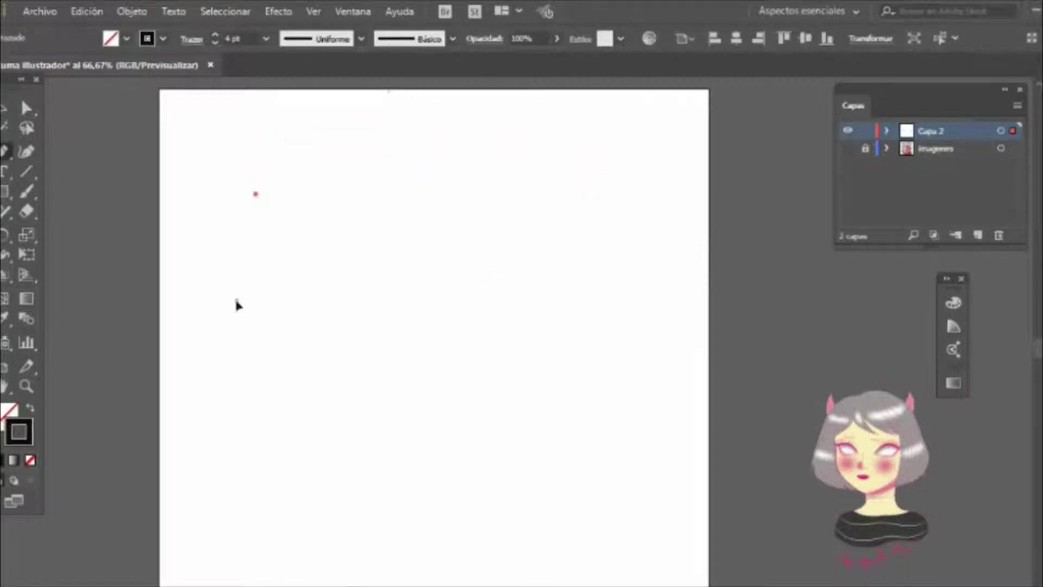
# Step: Drag out an arched curve from the remaining start point and finish it
pyautogui.moveTo(453, 240)
pyautogui.mouseDown()
pyautogui.moveTo(668, 347)
pyautogui.moveTo(650, 365)
pyautogui.mouseUp()
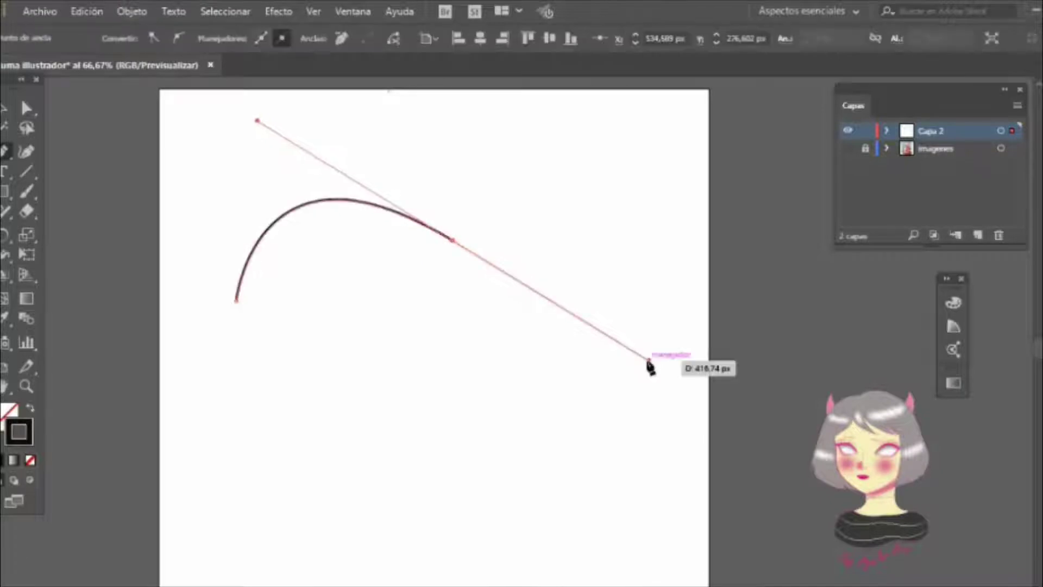
pyautogui.press('v')
pyautogui.press('p')
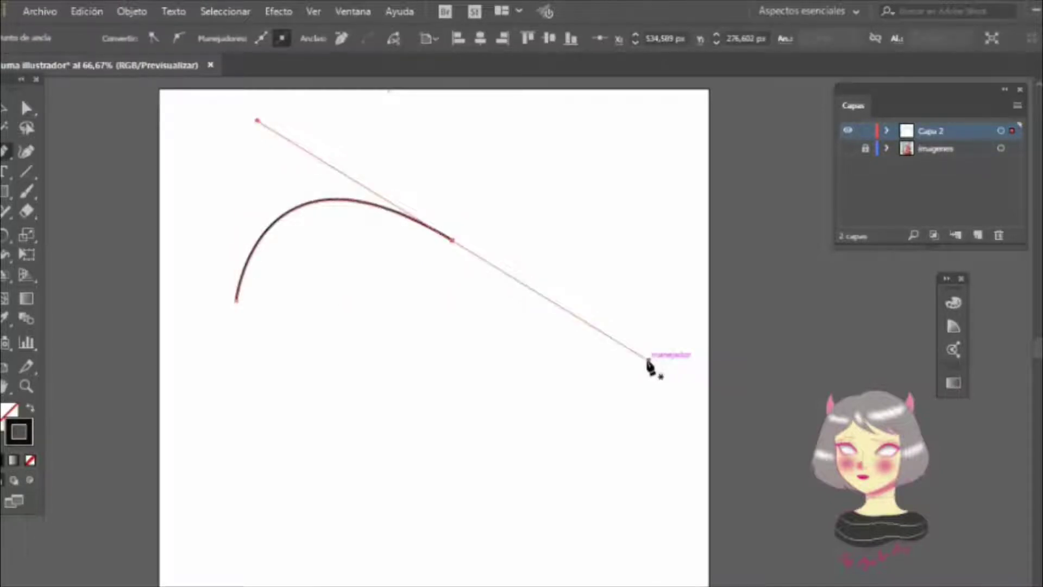
pyautogui.press('v')
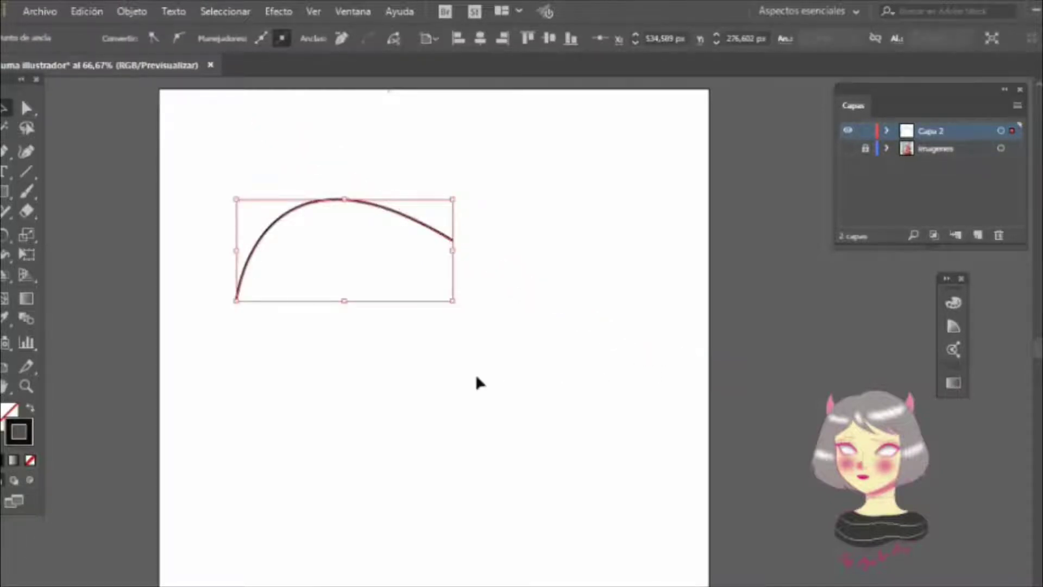
pyautogui.click(476, 376)
# Step: Draw a second curved path below the arch
pyautogui.press('p')
pyautogui.click(301, 407)
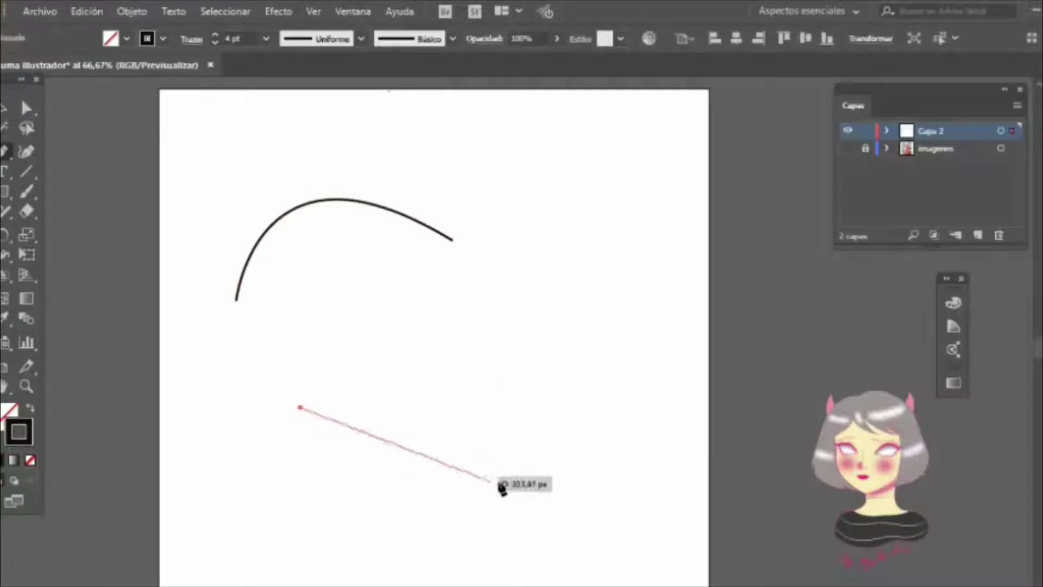
pyautogui.moveTo(550, 467); pyautogui.dragTo(753, 370)
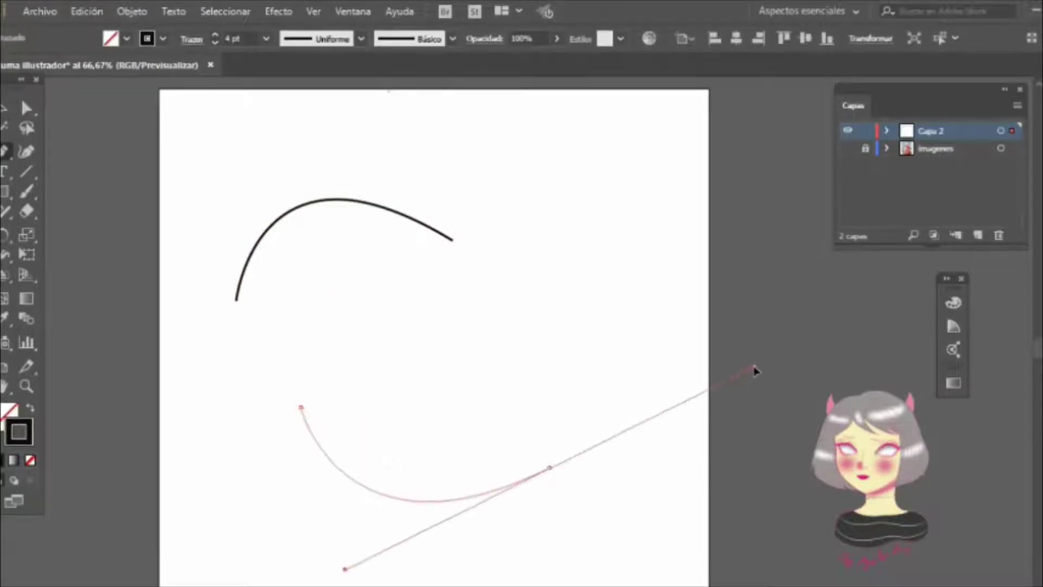
pyautogui.keyDown('ctrl'); pyautogui.click(459, 251); pyautogui.keyUp('ctrl')
pyautogui.moveTo(458, 251); pyautogui.dragTo(403, 258)
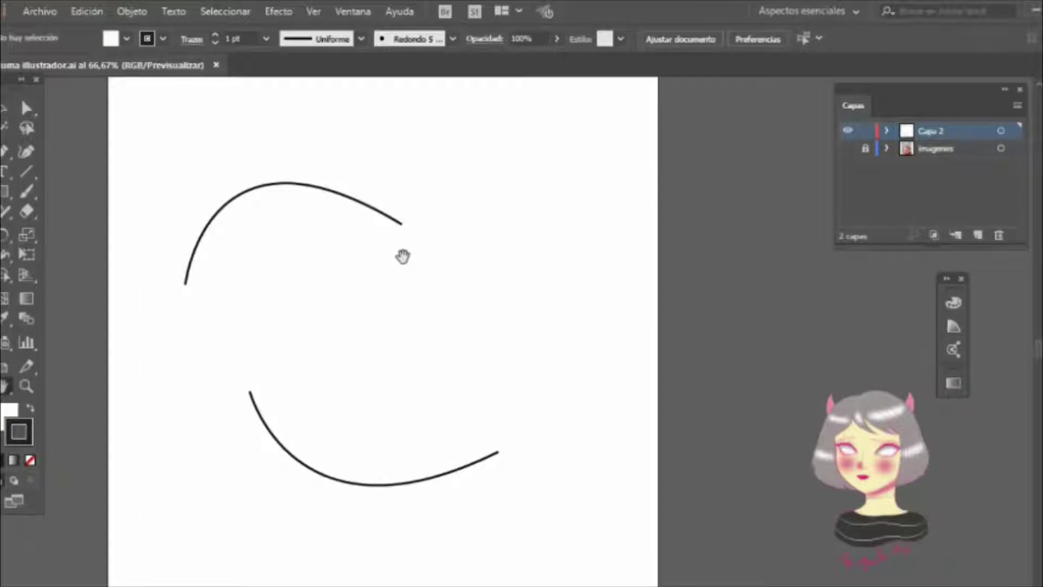
# Step: Marquee-select both practice curves and delete them
pyautogui.press('v')
pyautogui.press('z')
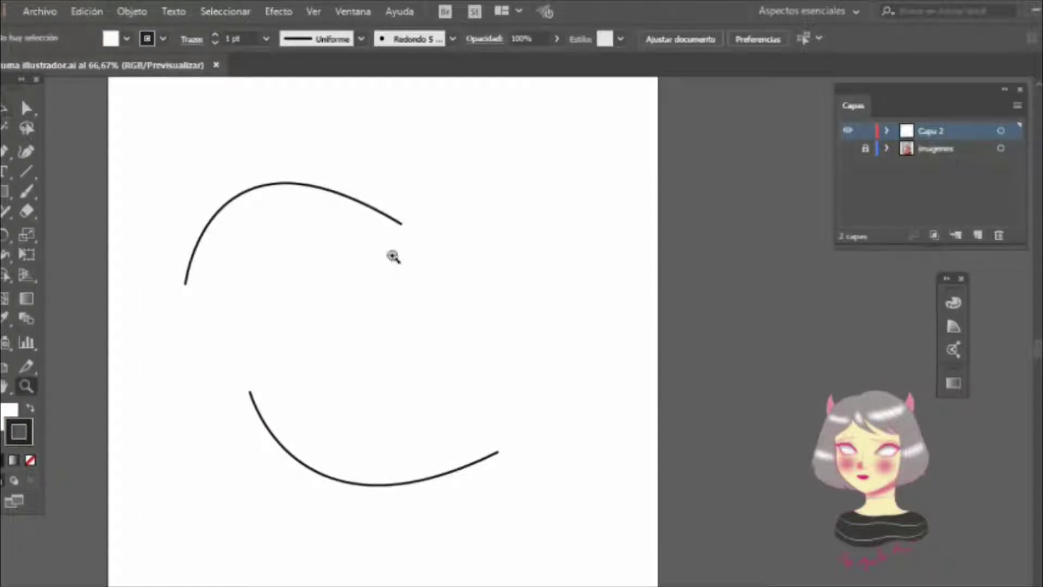
pyautogui.press('v')
pyautogui.moveTo(170, 128); pyautogui.dragTo(545, 507)
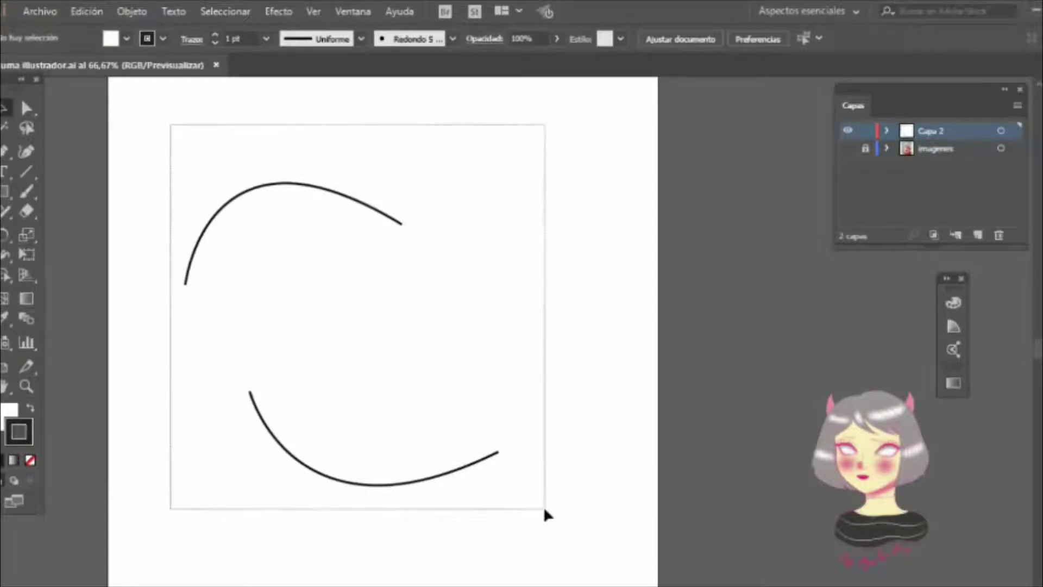
pyautogui.press('Delete')
# Step: Draw a wave of smooth curved Pen segments, resetting handles between curves
pyautogui.press('p')
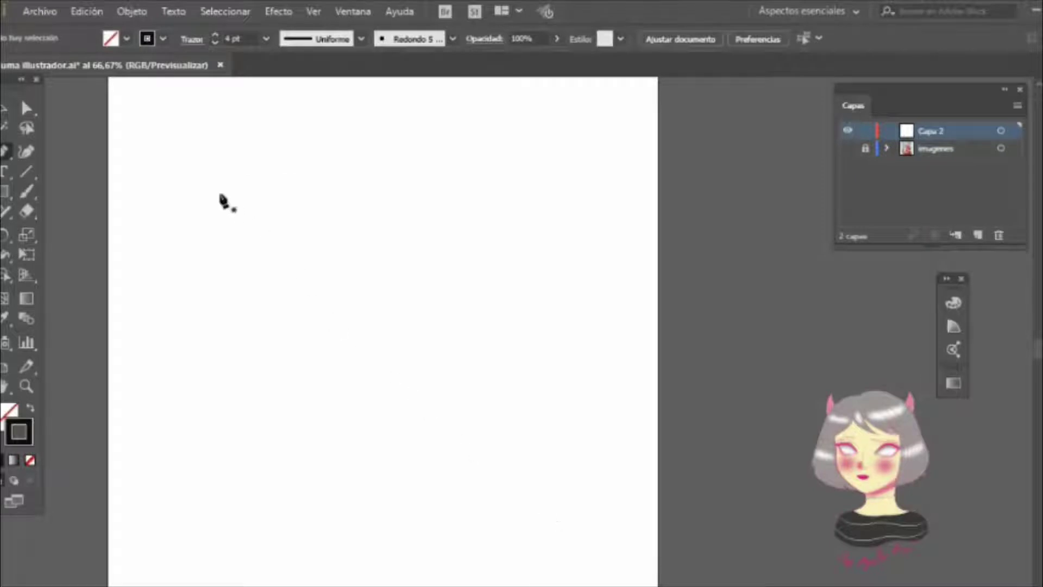
pyautogui.click(220, 193)
pyautogui.moveTo(346, 208); pyautogui.dragTo(401, 316)
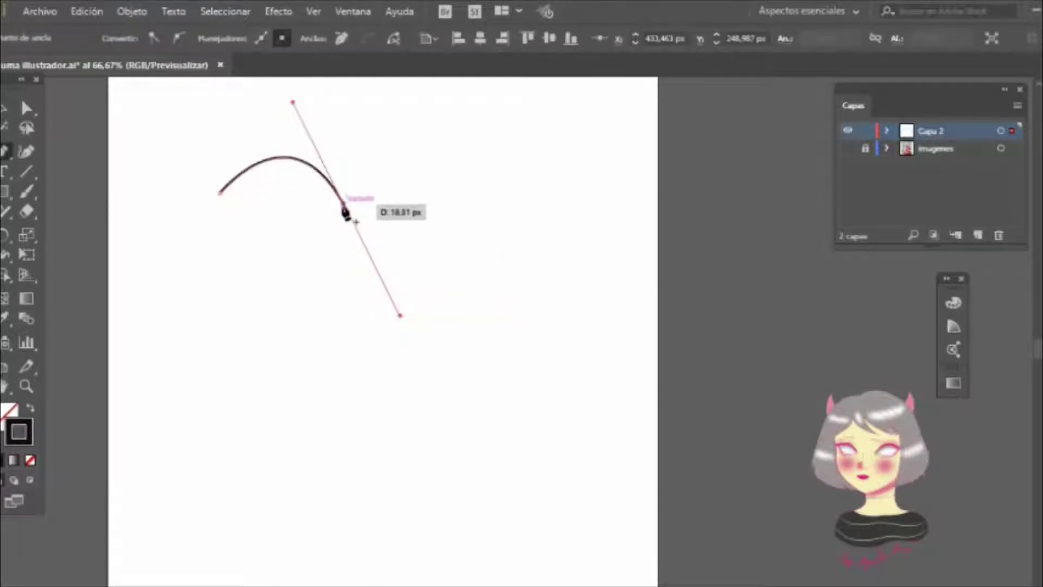
pyautogui.click(346, 209)
pyautogui.moveTo(461, 175)
pyautogui.mouseDown()
pyautogui.moveTo(523, 82)
pyautogui.moveTo(520, 157)
pyautogui.mouseUp()
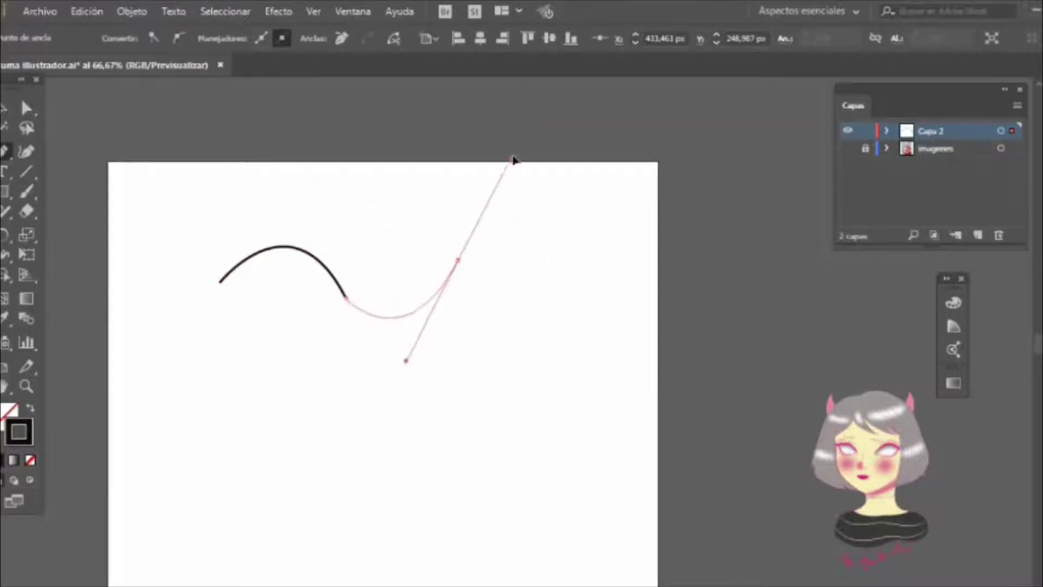
pyautogui.click(458, 261)
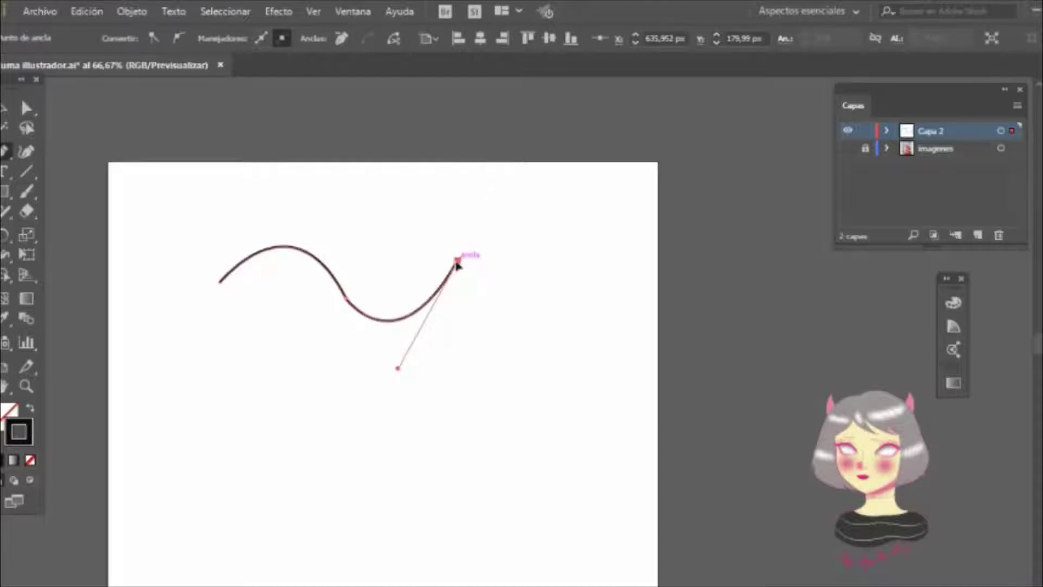
pyautogui.moveTo(458, 261)
pyautogui.mouseDown()
pyautogui.moveTo(546, 257)
pyautogui.moveTo(640, 302)
pyautogui.mouseUp()
# Step: Zoom to 100% to view the whole wave and end the path
pyautogui.press('z')
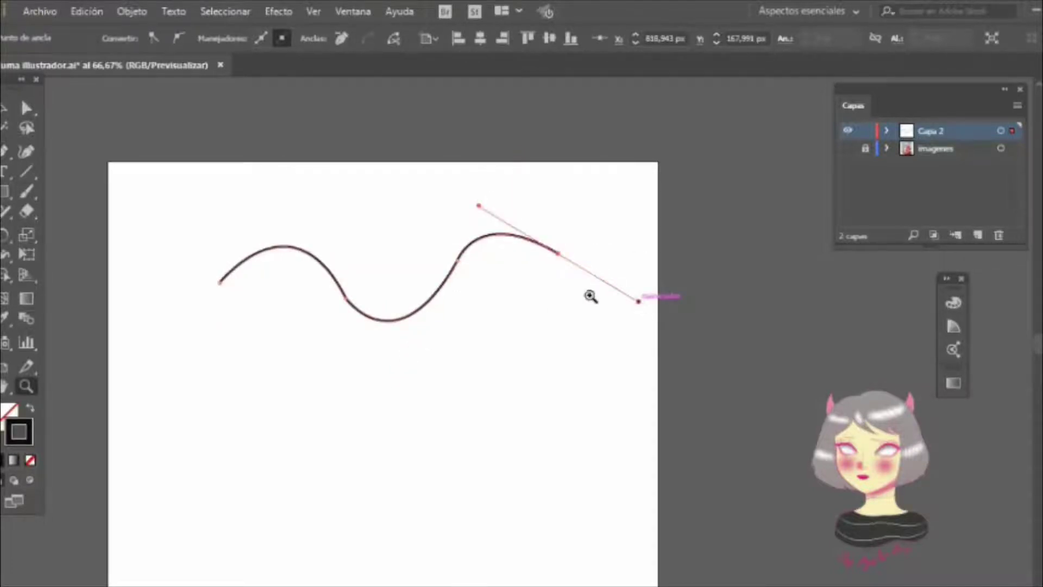
pyautogui.click(298, 284)
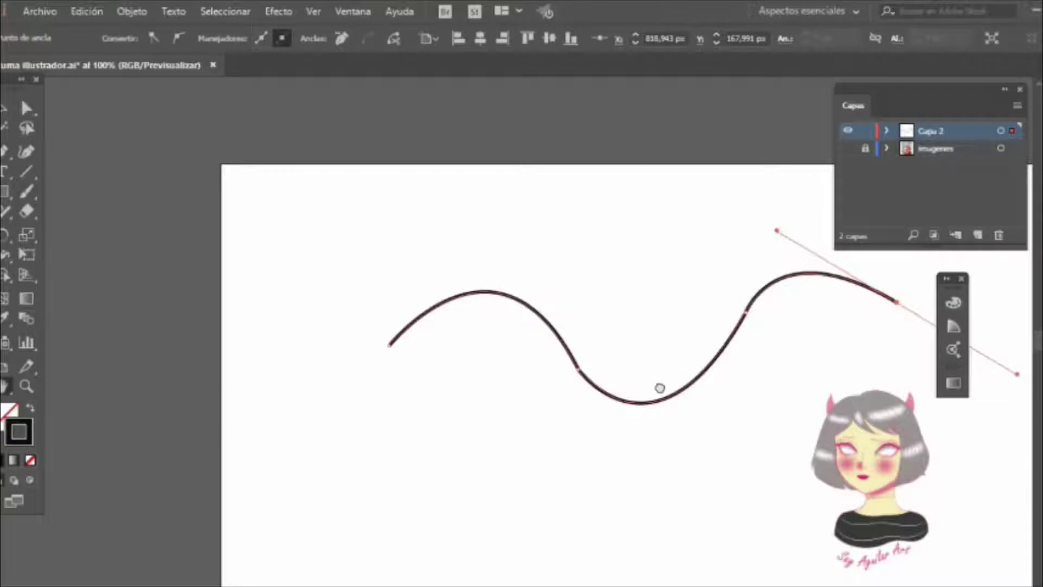
pyautogui.moveTo(659, 386); pyautogui.dragTo(495, 288)
pyautogui.press('v')
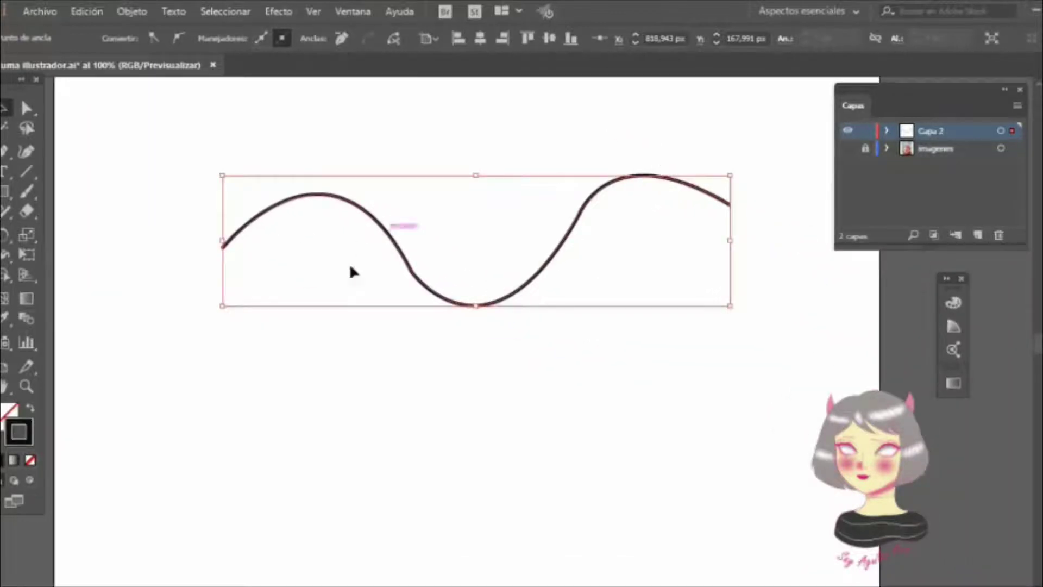
pyautogui.moveTo(7, 155); pyautogui.dragTo(44, 212)
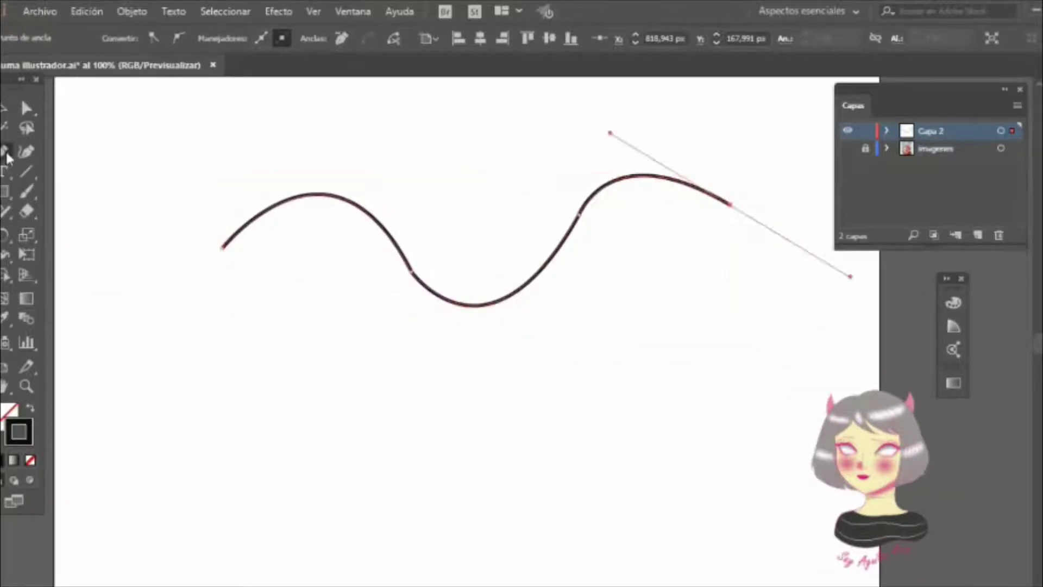
# Step: Try a corner at the left-centre anchor, undo it, and rebend the left segment
pyautogui.click(46, 211)
pyautogui.click(411, 272)
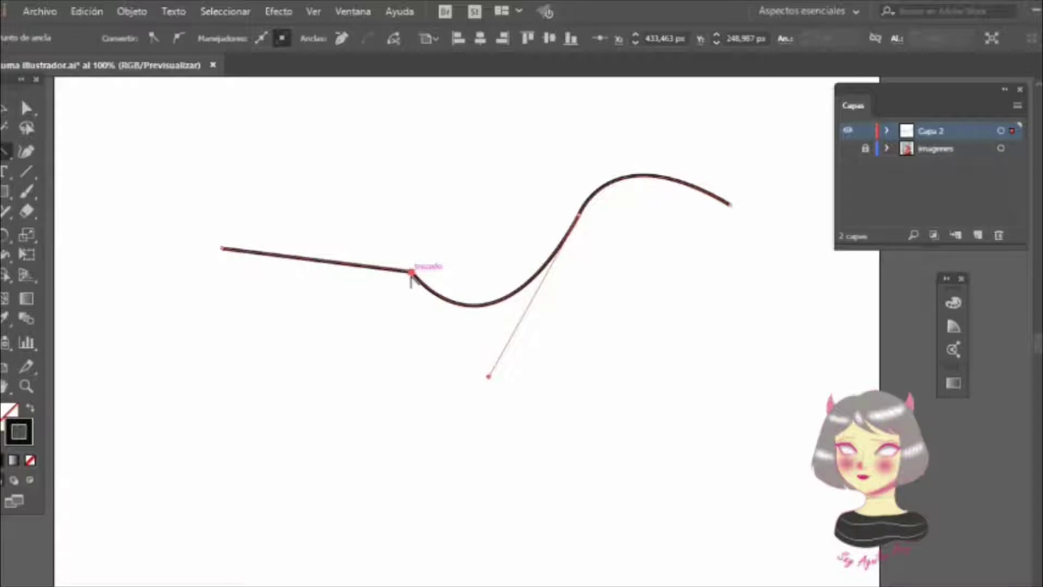
pyautogui.hotkey('ctrl', 'z')
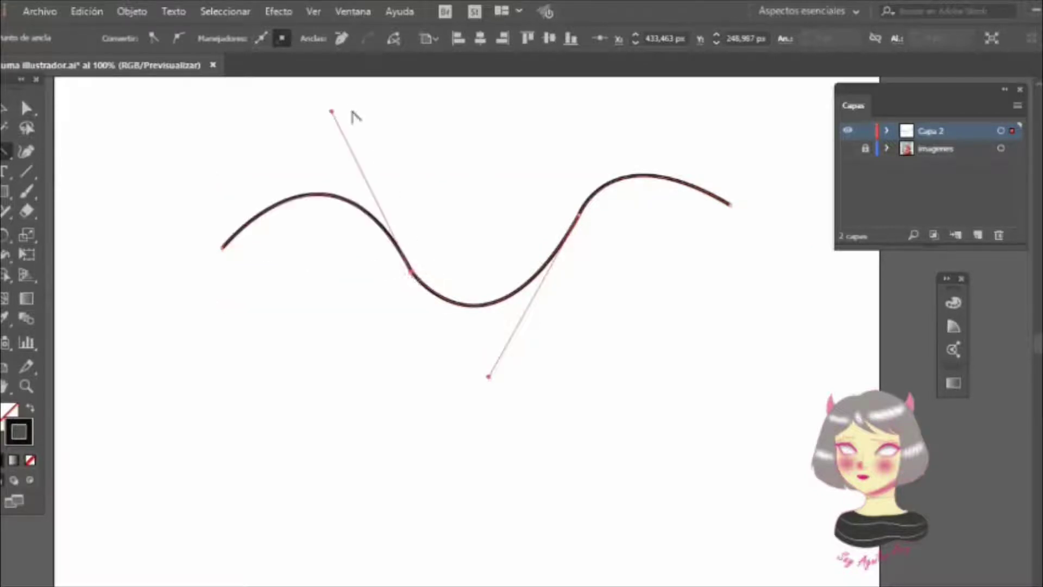
pyautogui.moveTo(332, 112); pyautogui.dragTo(276, 344)
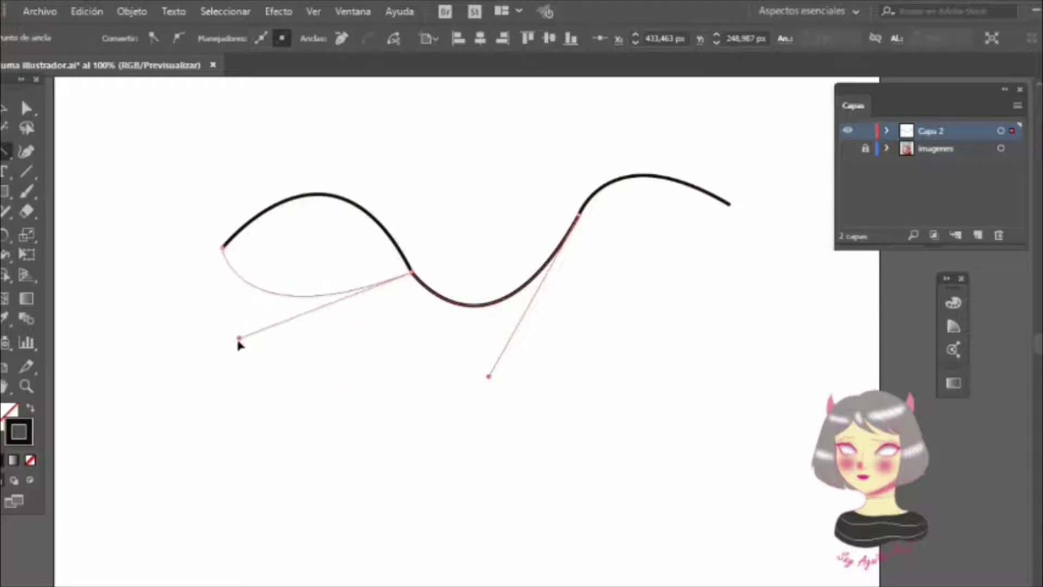
pyautogui.moveTo(275, 345); pyautogui.dragTo(274, 352)
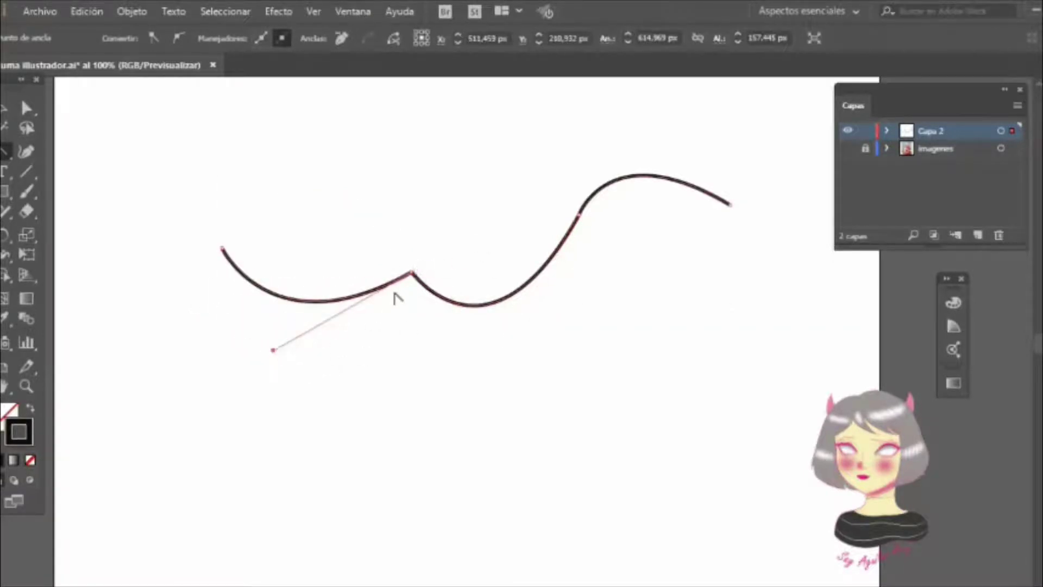
# Step: Reshape the middle and right segments into a gentle rise with one hump
pyautogui.click(411, 274)
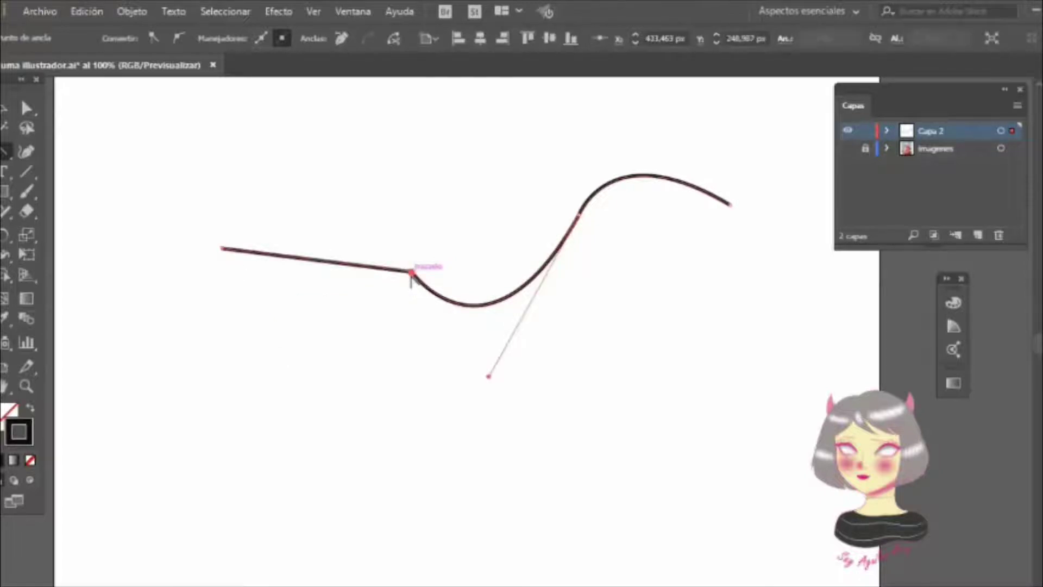
pyautogui.click(578, 214)
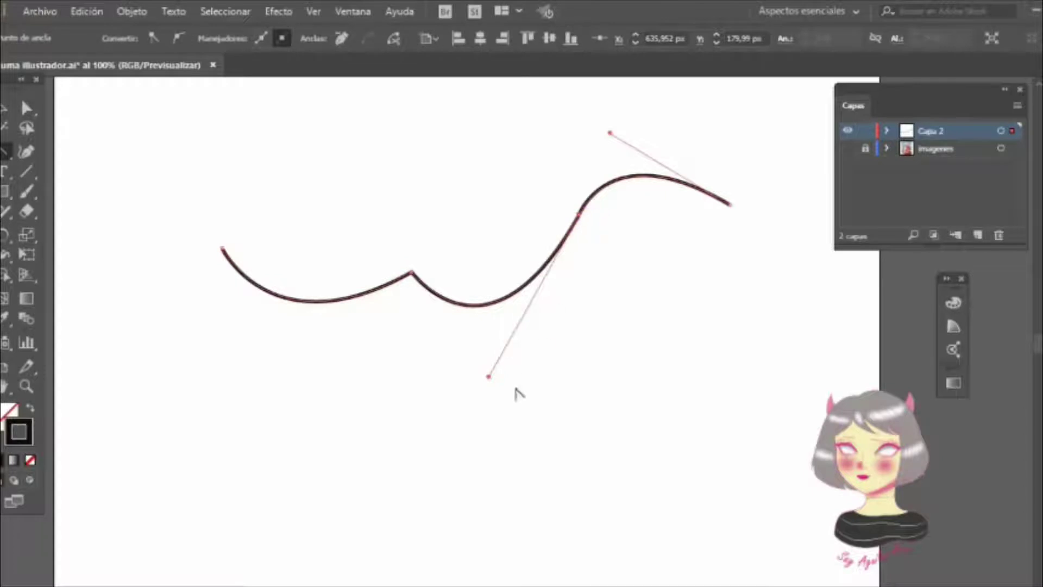
pyautogui.moveTo(488, 376)
pyautogui.mouseDown()
pyautogui.moveTo(414, 189)
pyautogui.moveTo(434, 174)
pyautogui.mouseUp()
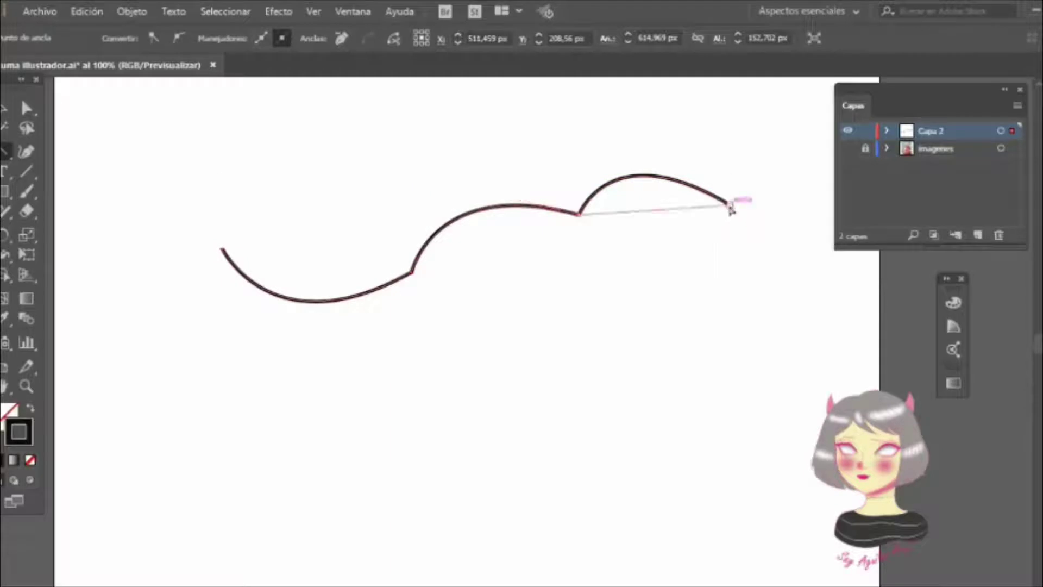
pyautogui.click(730, 206)
pyautogui.moveTo(730, 206)
pyautogui.mouseDown()
pyautogui.moveTo(850, 269)
pyautogui.moveTo(764, 145)
pyautogui.moveTo(783, 238)
pyautogui.mouseUp()
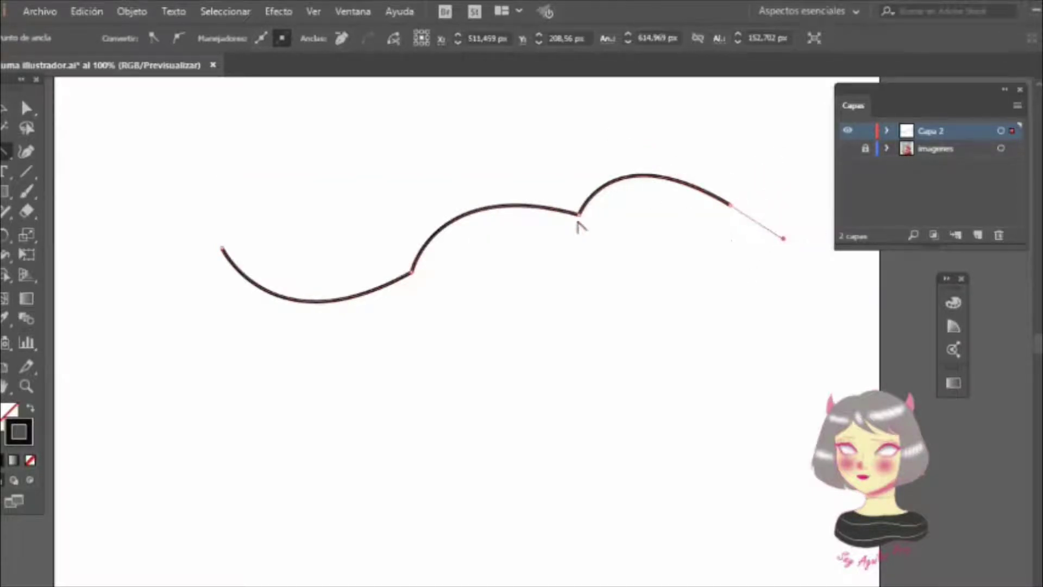
pyautogui.moveTo(577, 215); pyautogui.dragTo(610, 133)
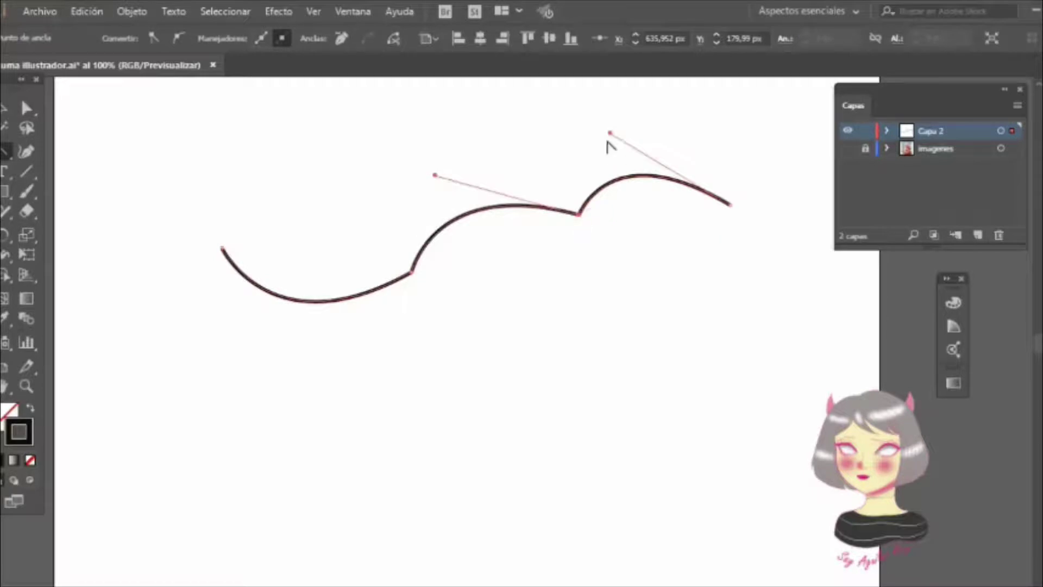
pyautogui.moveTo(434, 175)
pyautogui.mouseDown()
pyautogui.moveTo(565, 292)
pyautogui.moveTo(532, 270)
pyautogui.moveTo(544, 292)
pyautogui.mouseUp()
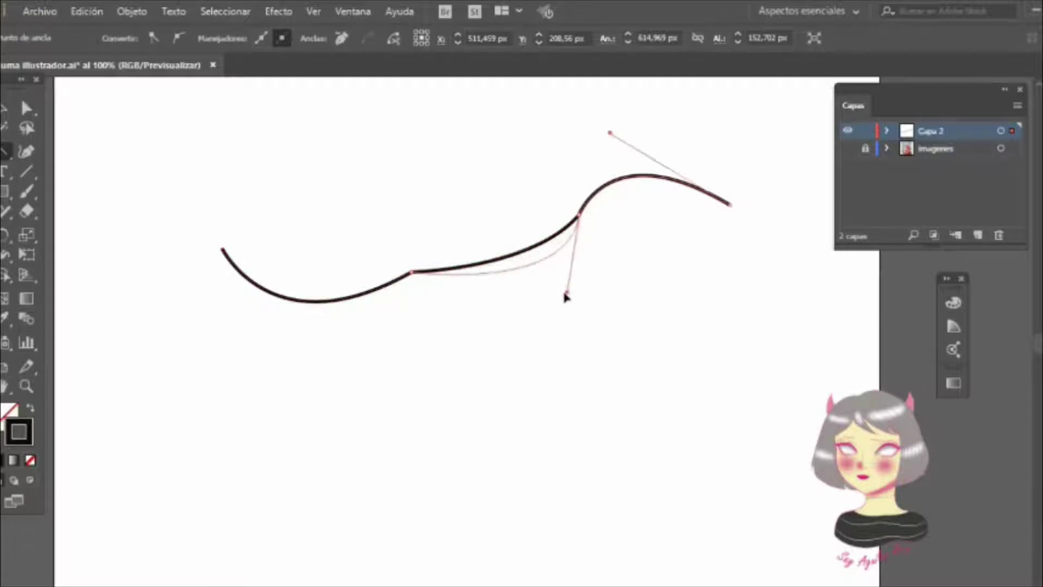
# Step: Give the wavy path's stroke a tapered width profile
pyautogui.press('ctrl')
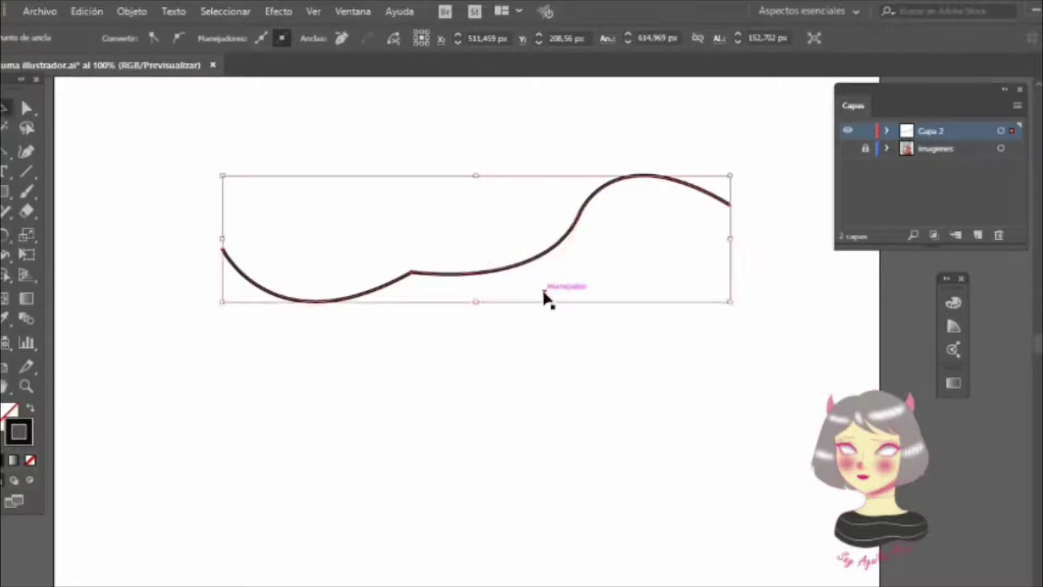
pyautogui.click(564, 343)
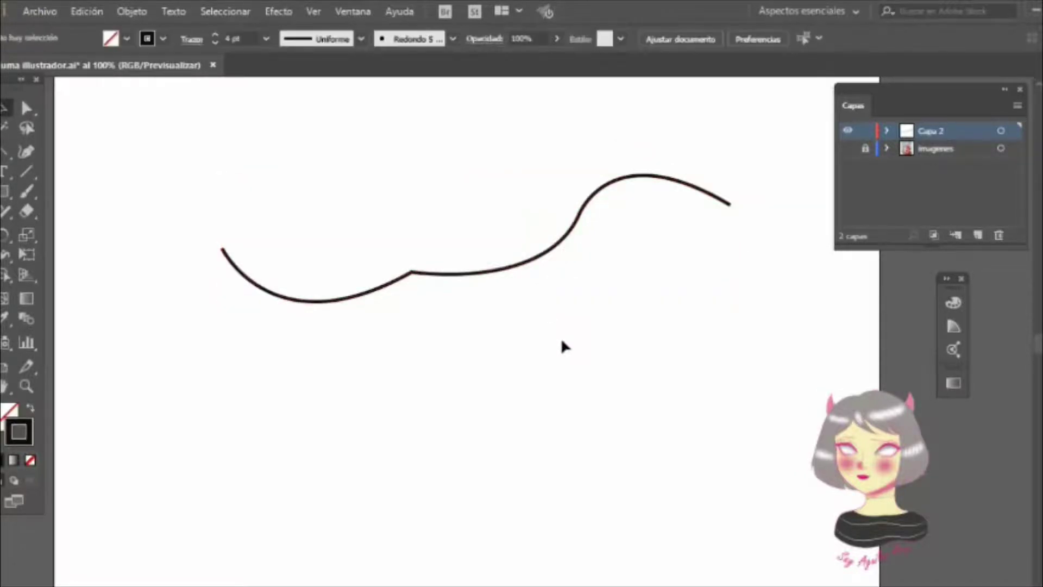
pyautogui.click(521, 269)
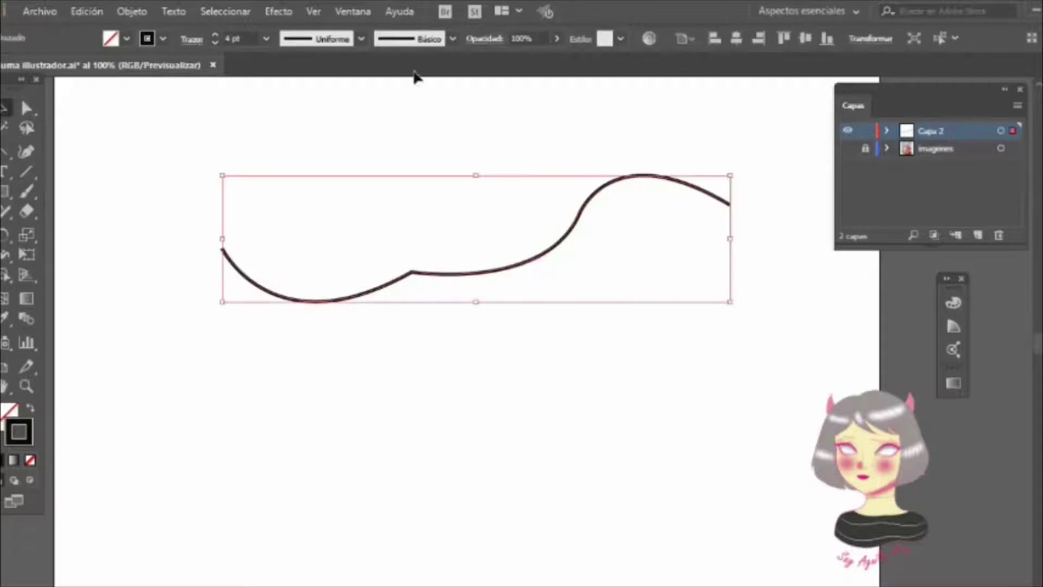
pyautogui.click(361, 39)
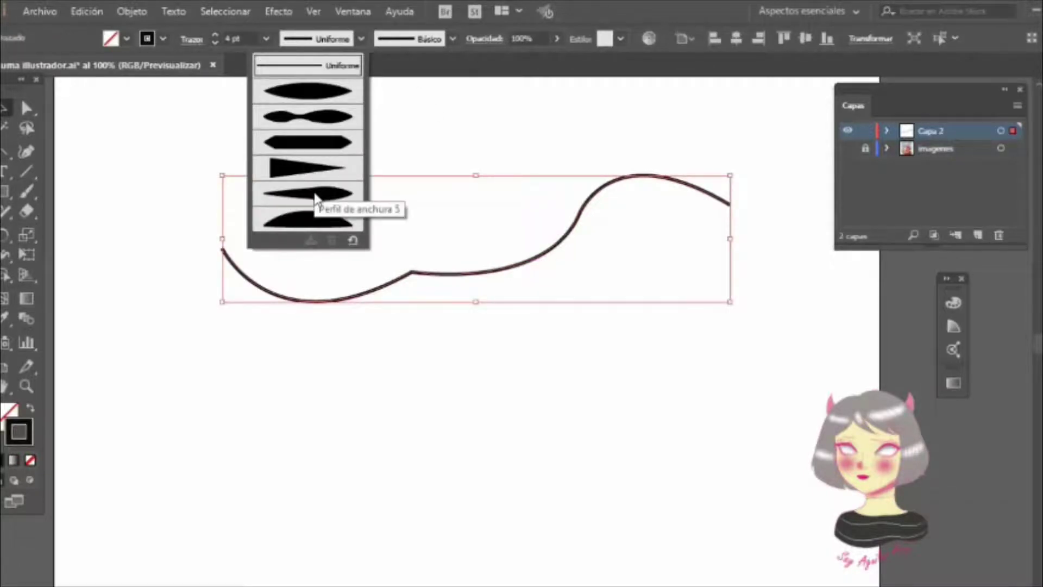
pyautogui.click(321, 193)
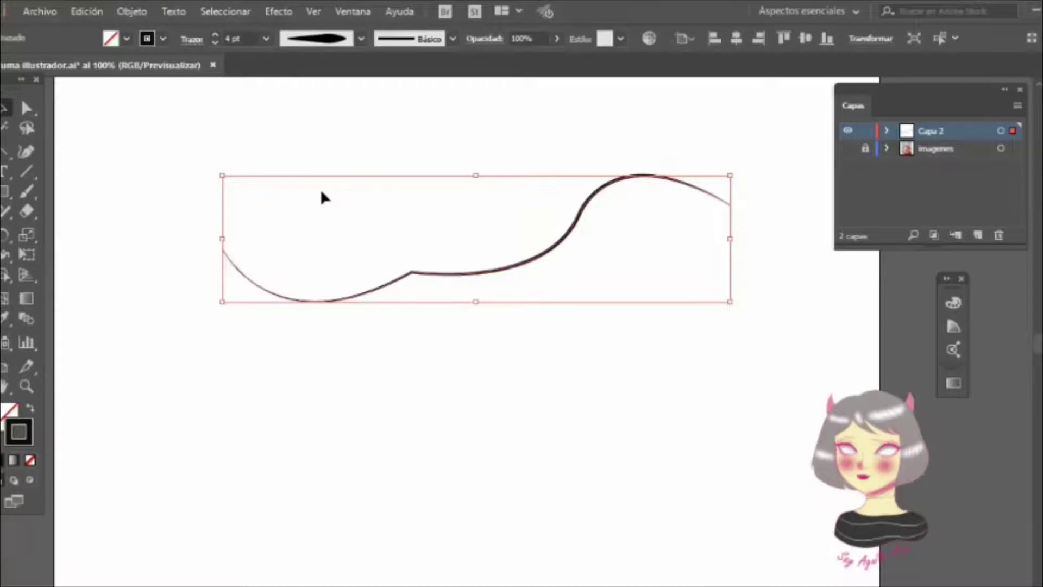
pyautogui.click(375, 84)
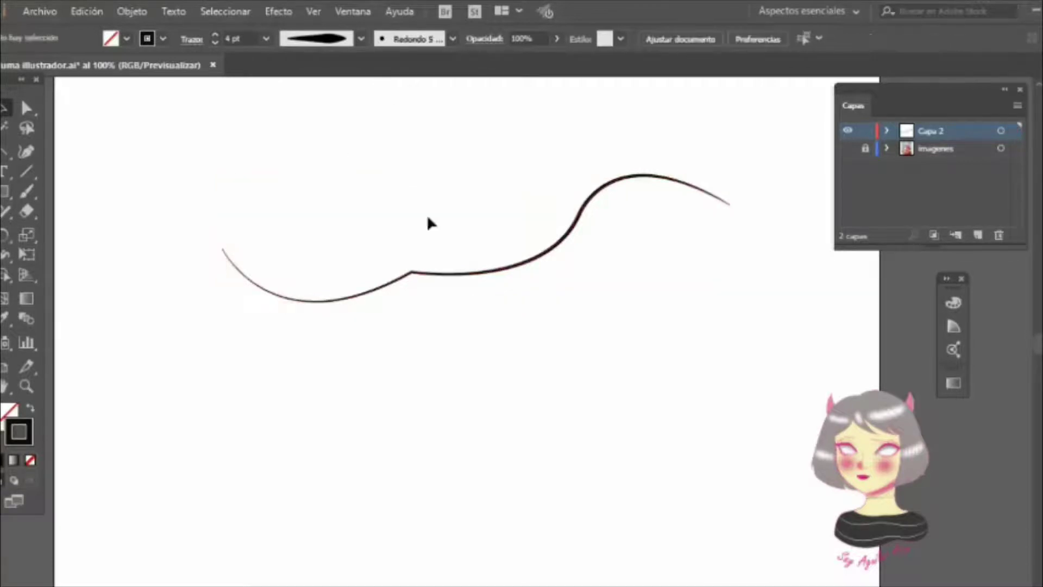
# Step: Switch the wave to a different tapered profile, then delete the wave
pyautogui.click(455, 273)
pyautogui.click(362, 39)
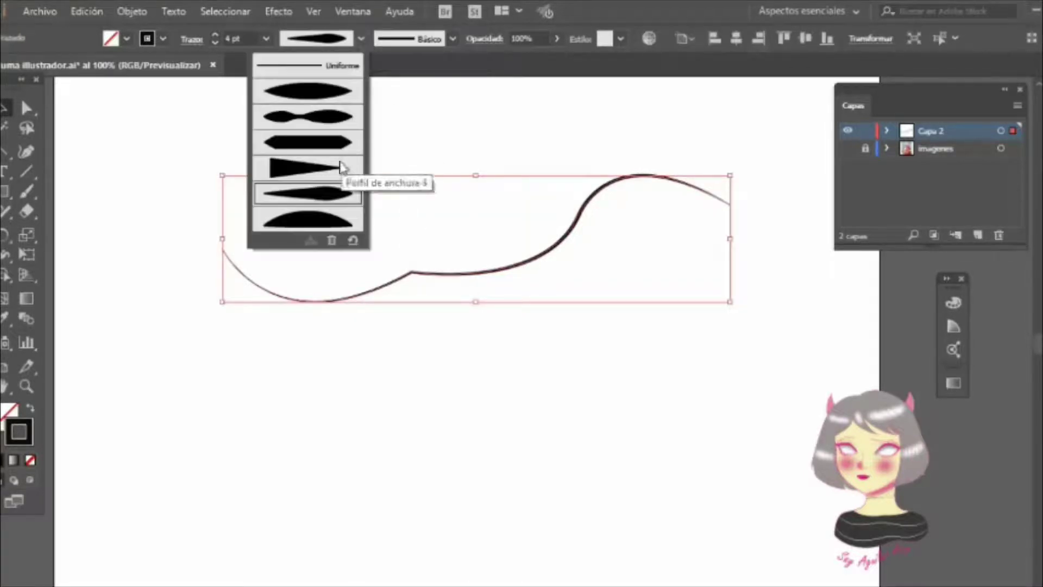
pyautogui.click(329, 166)
pyautogui.click(425, 397)
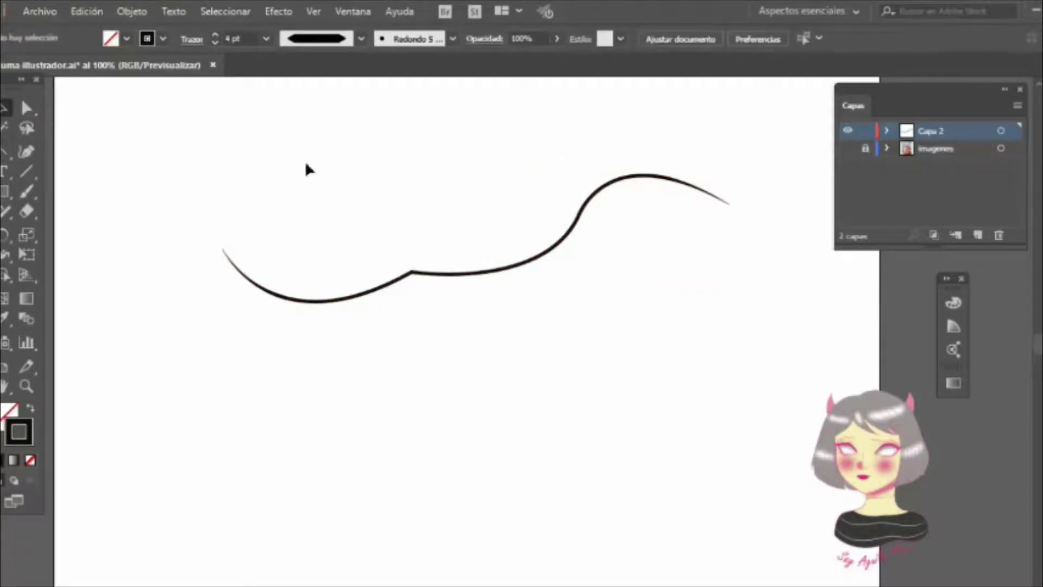
pyautogui.moveTo(305, 161); pyautogui.dragTo(501, 377)
pyautogui.press('Delete')
pyautogui.press('p')
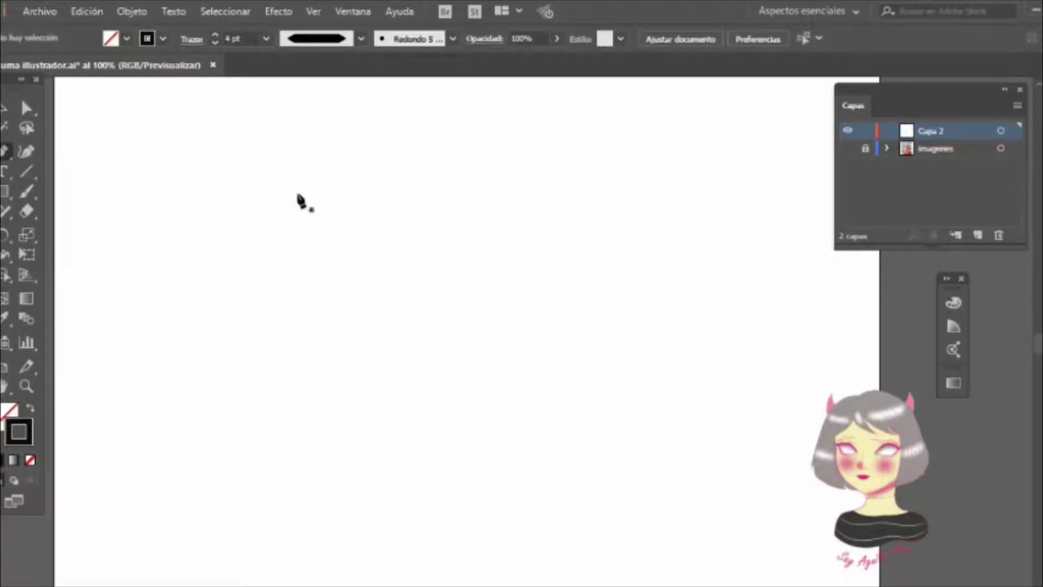
pyautogui.click(332, 209)
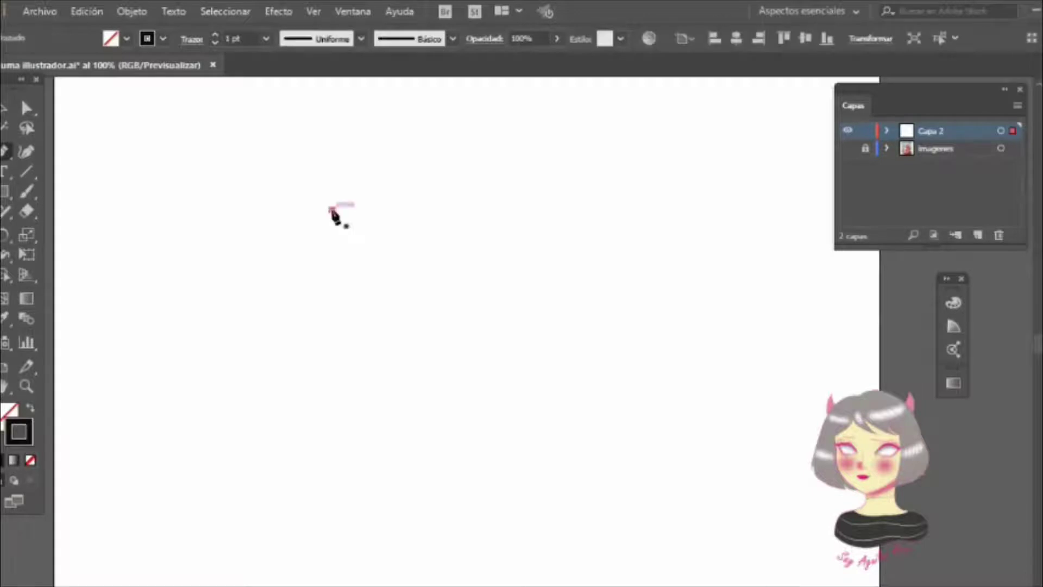
pyautogui.click(581, 250)
pyautogui.moveTo(581, 251); pyautogui.dragTo(742, 403)
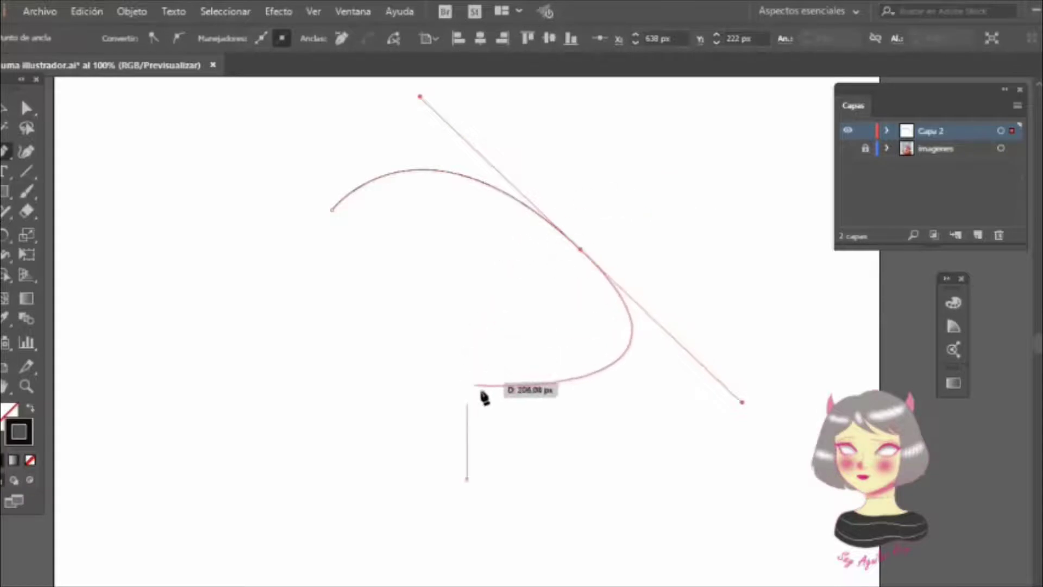
pyautogui.click(521, 438)
pyautogui.click(521, 438)
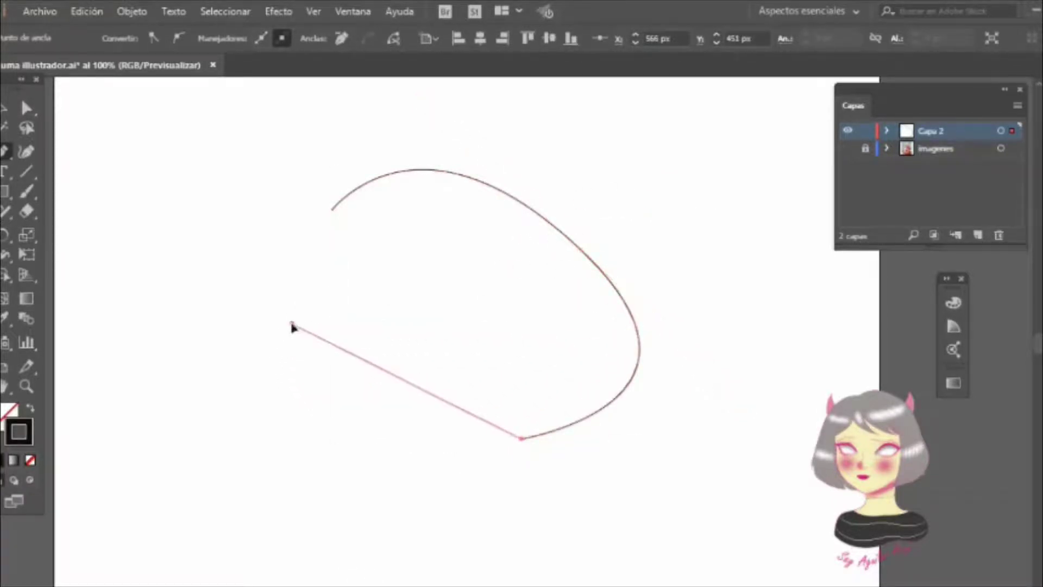
pyautogui.moveTo(292, 323); pyautogui.dragTo(107, 378)
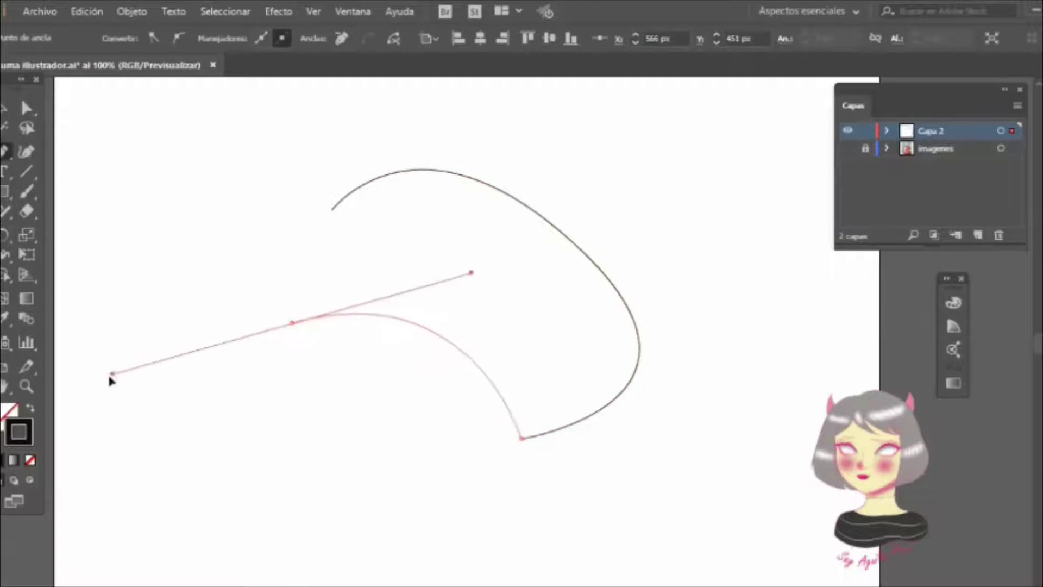
pyautogui.click(127, 212)
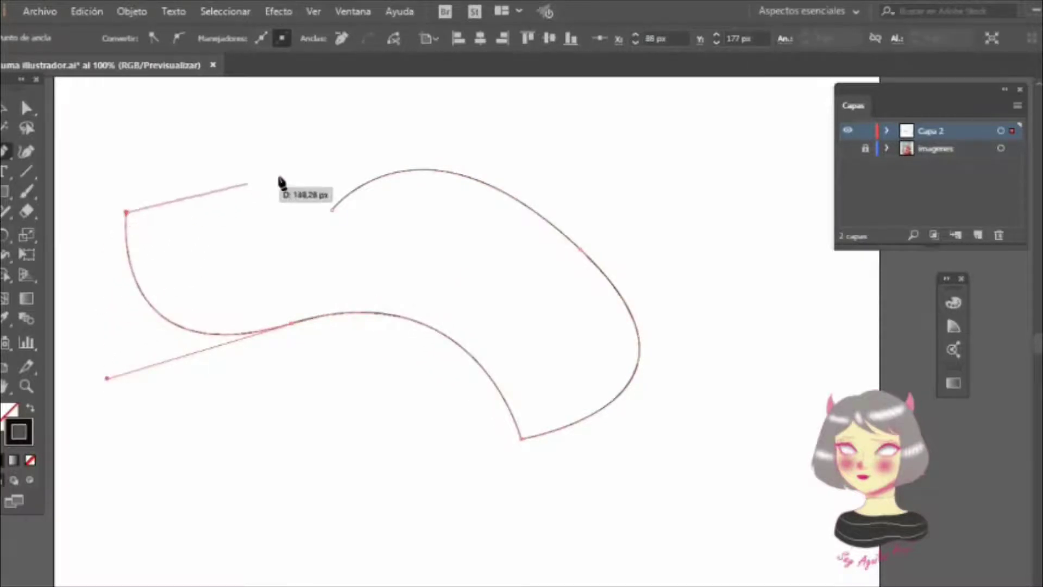
pyautogui.moveTo(303, 169)
pyautogui.mouseDown()
pyautogui.moveTo(408, 221)
pyautogui.moveTo(417, 246)
pyautogui.mouseUp()
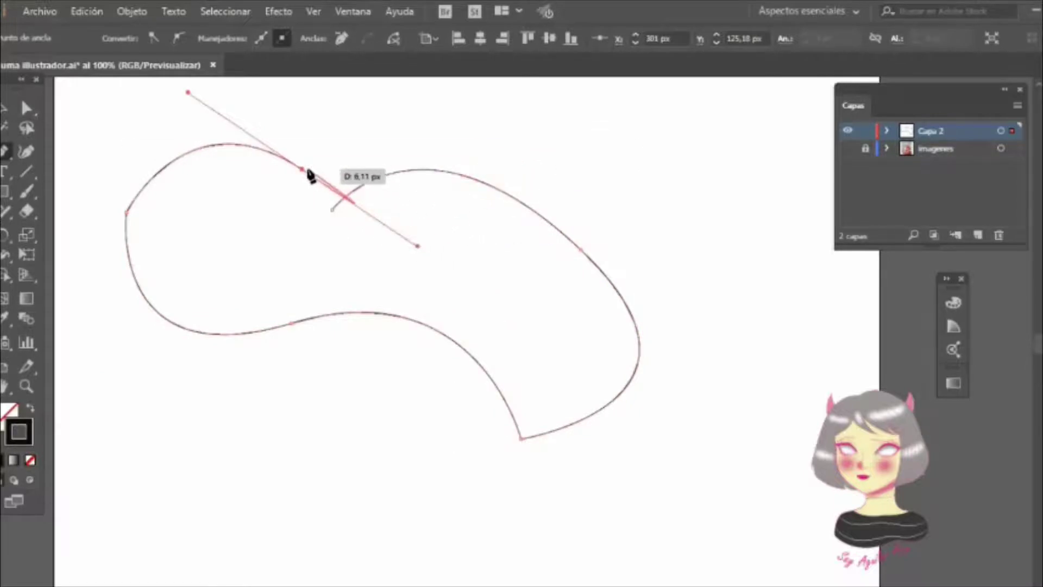
pyautogui.moveTo(303, 171); pyautogui.dragTo(271, 249)
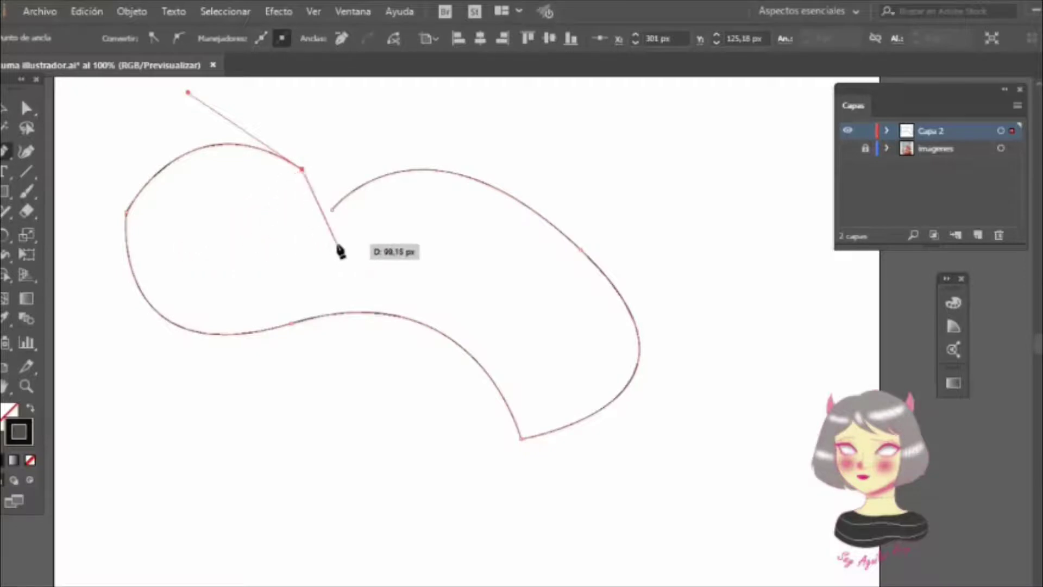
pyautogui.moveTo(271, 250)
pyautogui.mouseDown()
pyautogui.moveTo(438, 145)
pyautogui.moveTo(539, 190)
pyautogui.mouseUp()
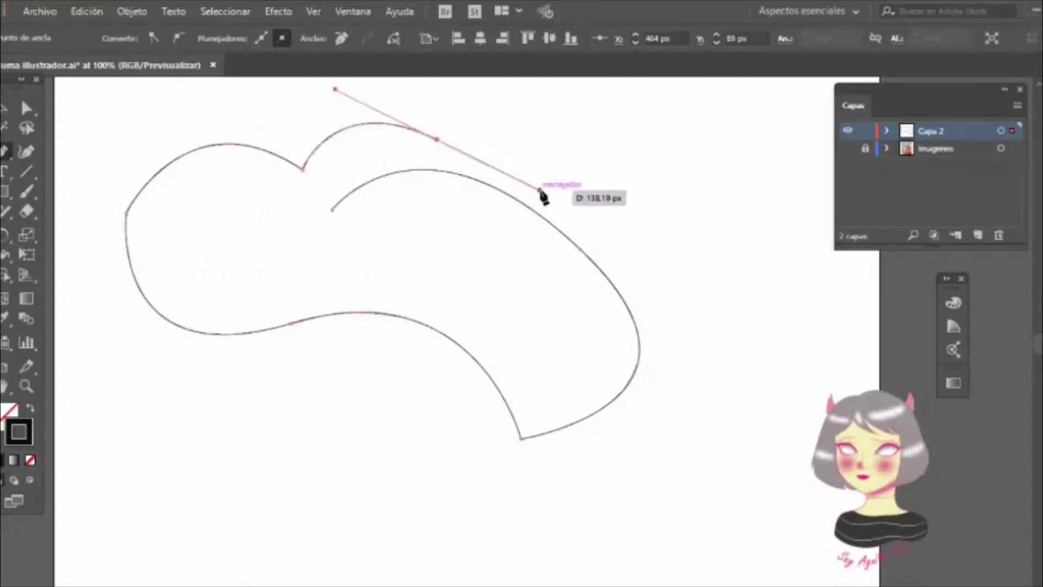
pyautogui.click(399, 256)
pyautogui.moveTo(230, 259); pyautogui.dragTo(147, 349)
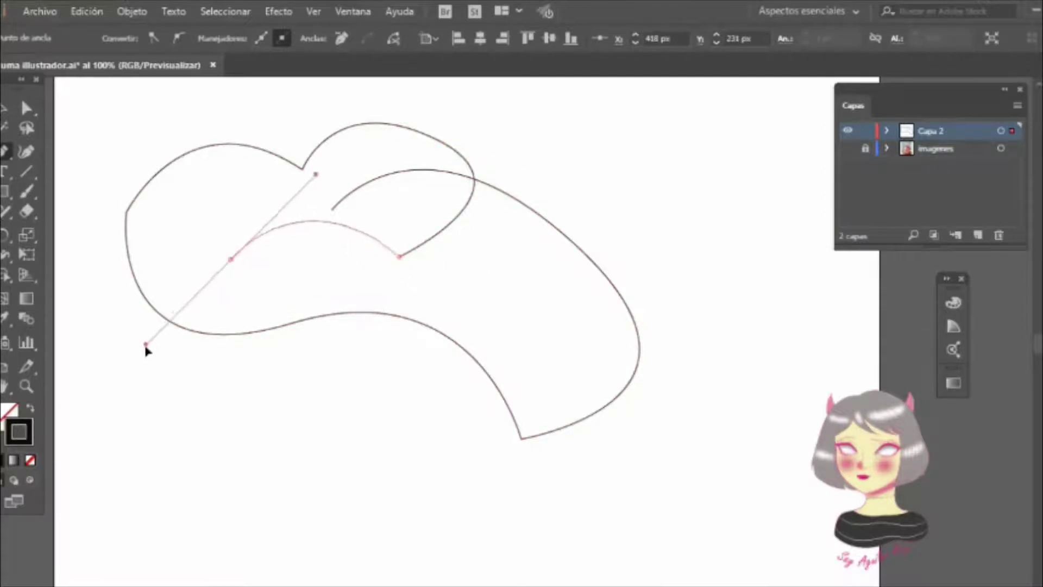
pyautogui.hotkey('ctrl', 'z')
pyautogui.press('v')
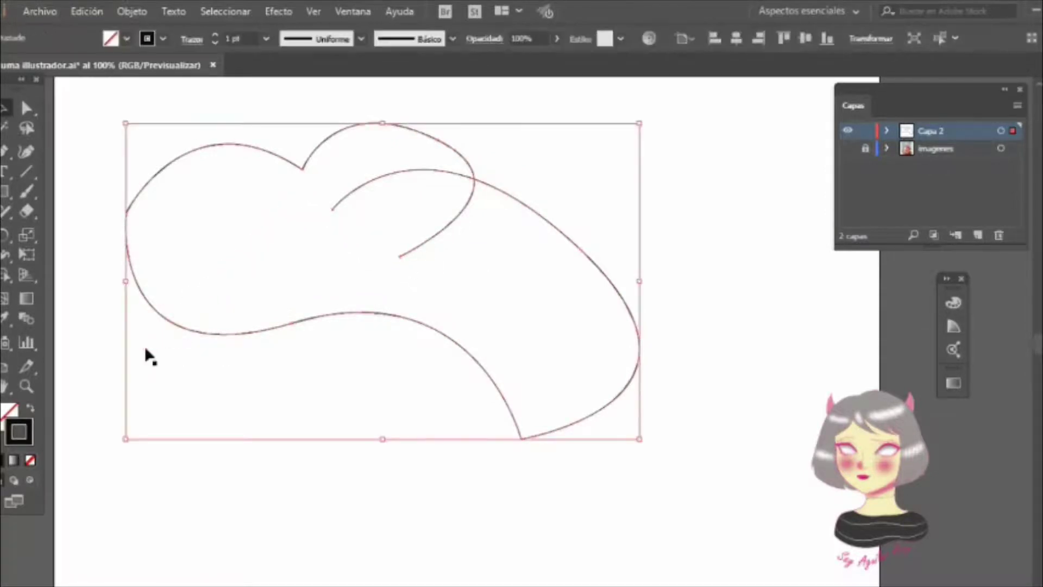
pyautogui.press('Delete')
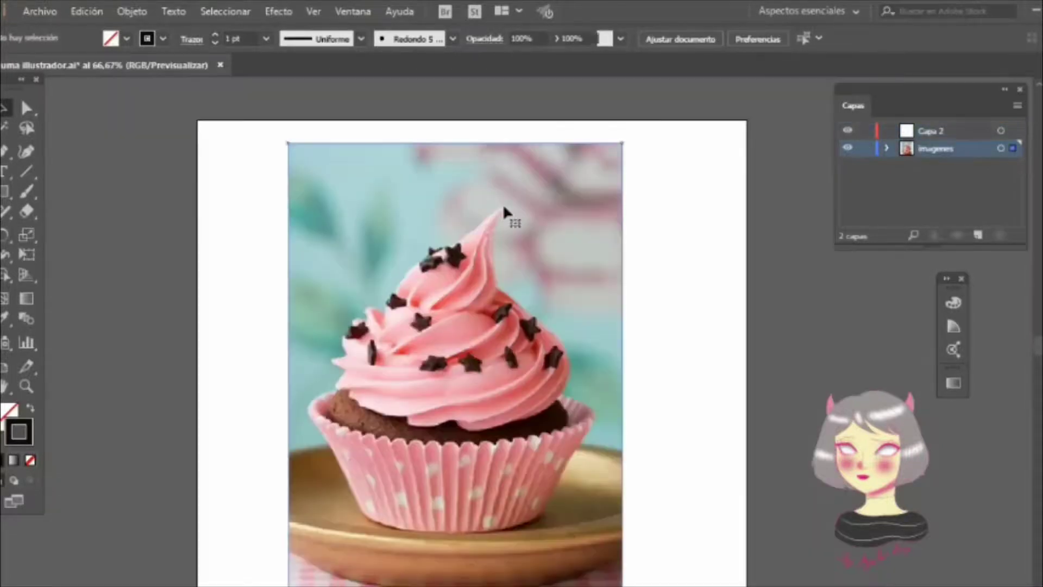
# Step: Show the cupcake photo and fade it to 50% opacity
pyautogui.click(503, 205)
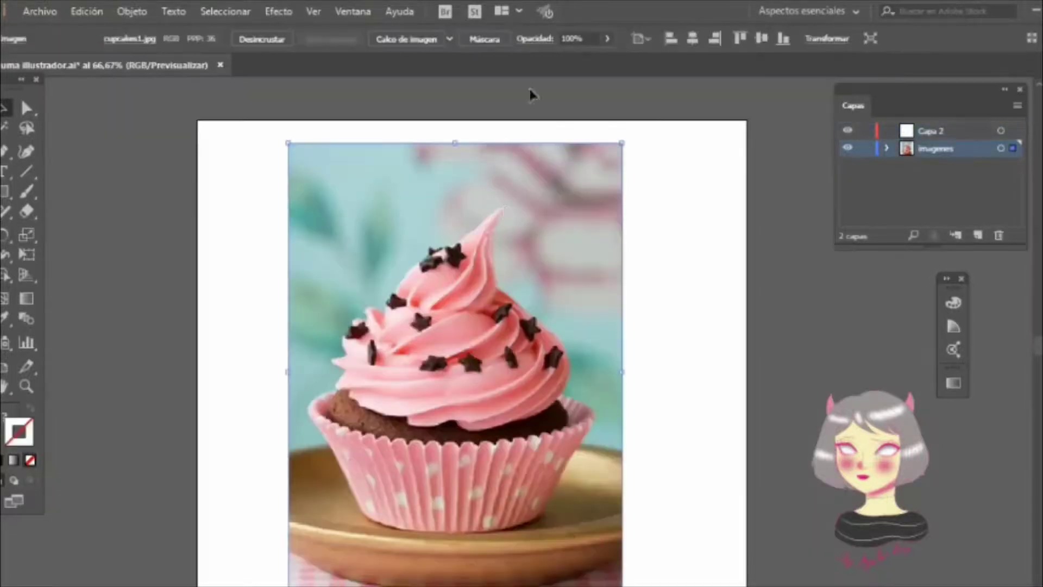
pyautogui.click(609, 40)
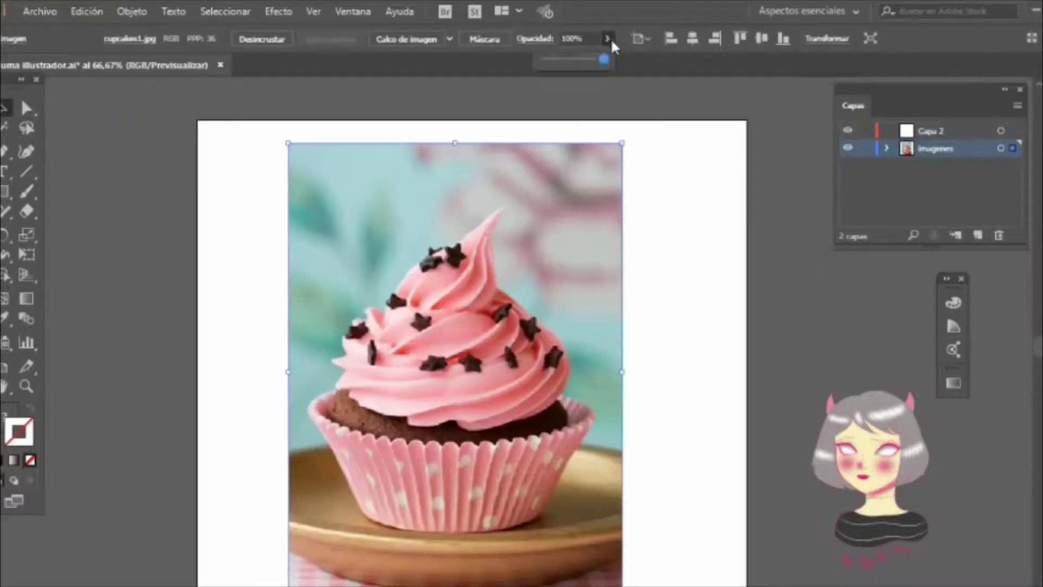
pyautogui.moveTo(603, 60); pyautogui.dragTo(578, 60)
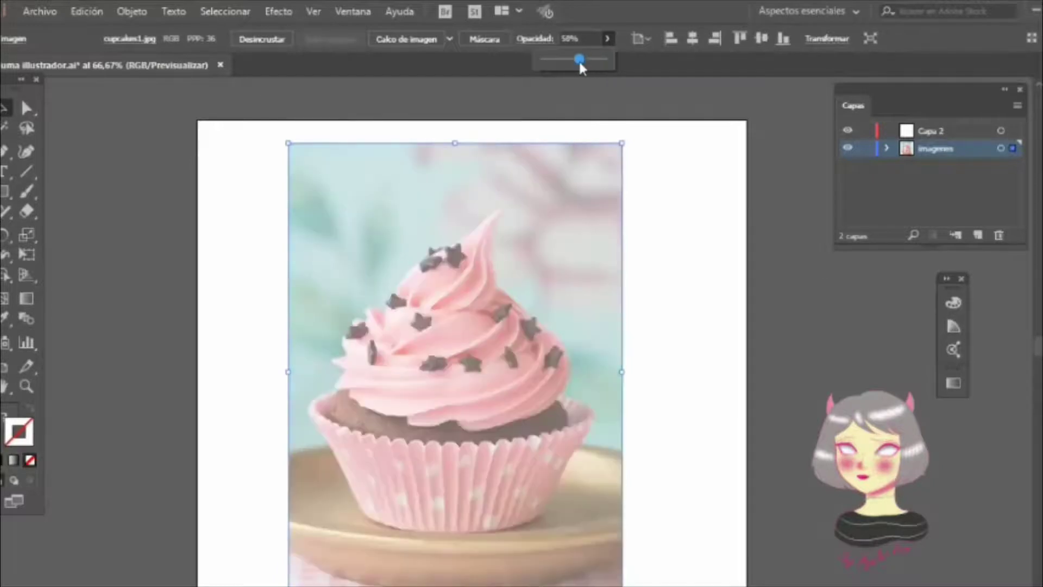
pyautogui.click(729, 236)
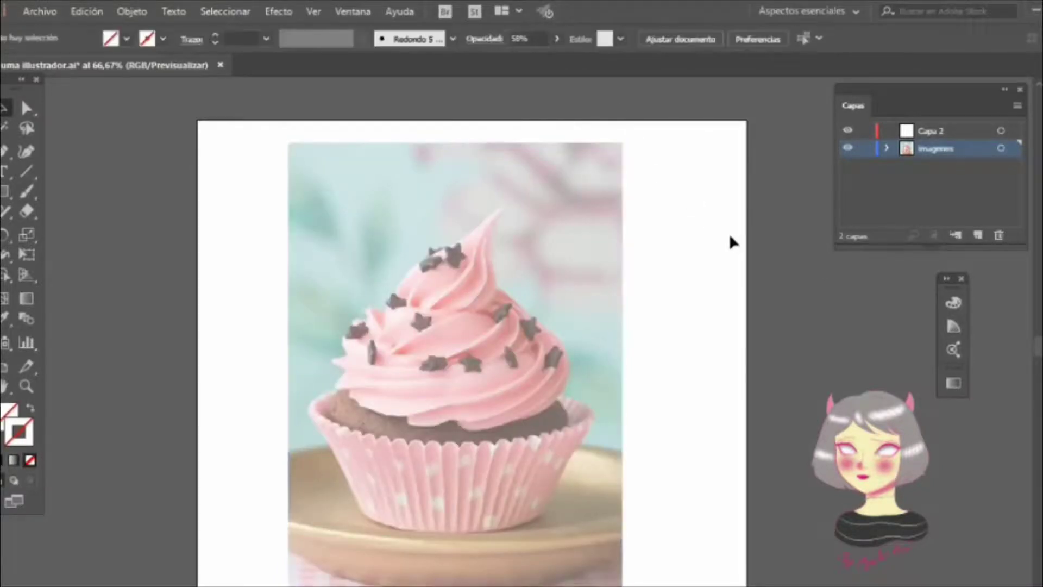
pyautogui.click(570, 222)
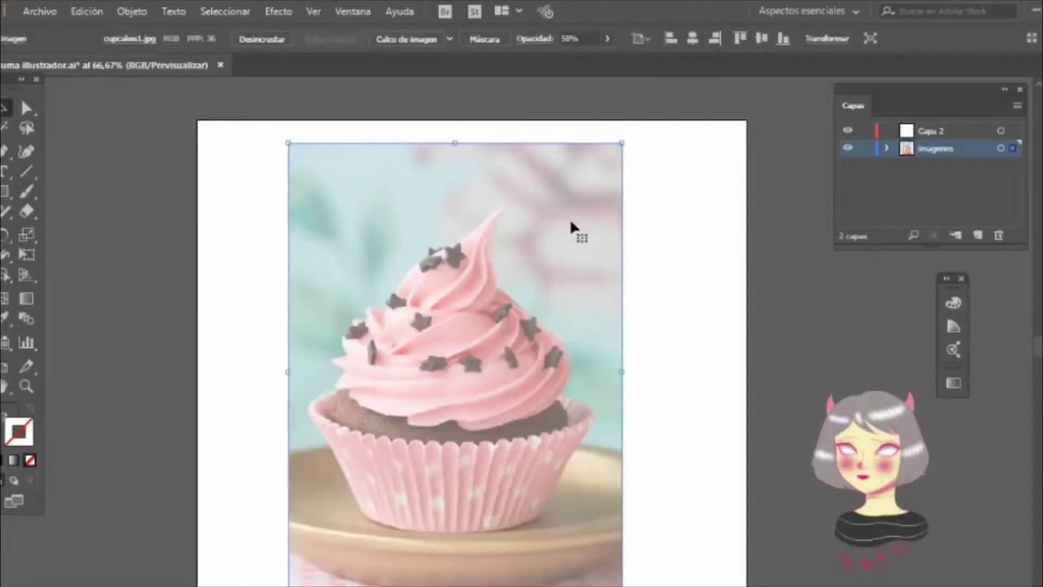
pyautogui.click(609, 39)
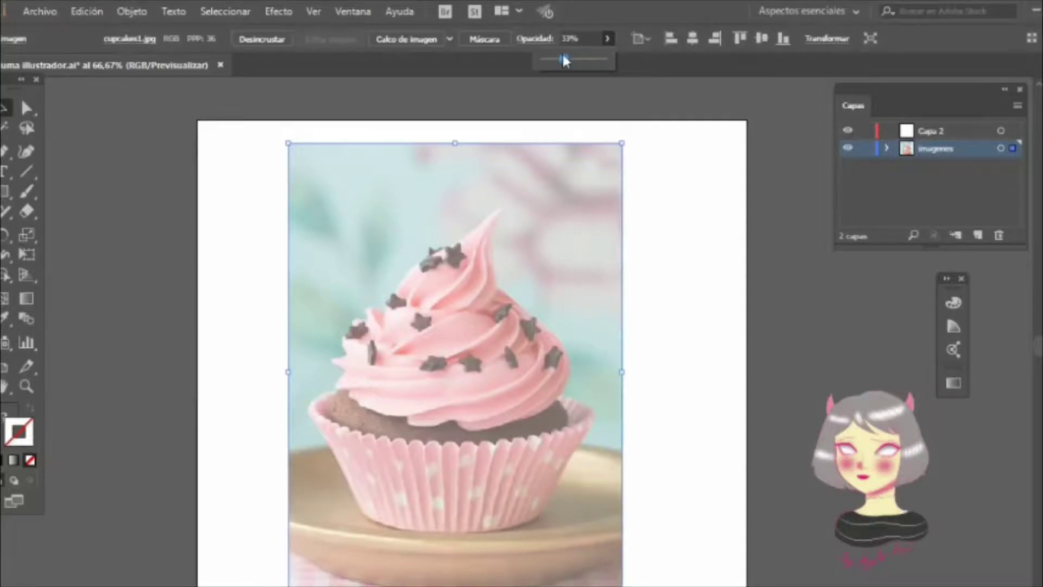
pyautogui.moveTo(579, 59); pyautogui.dragTo(572, 56)
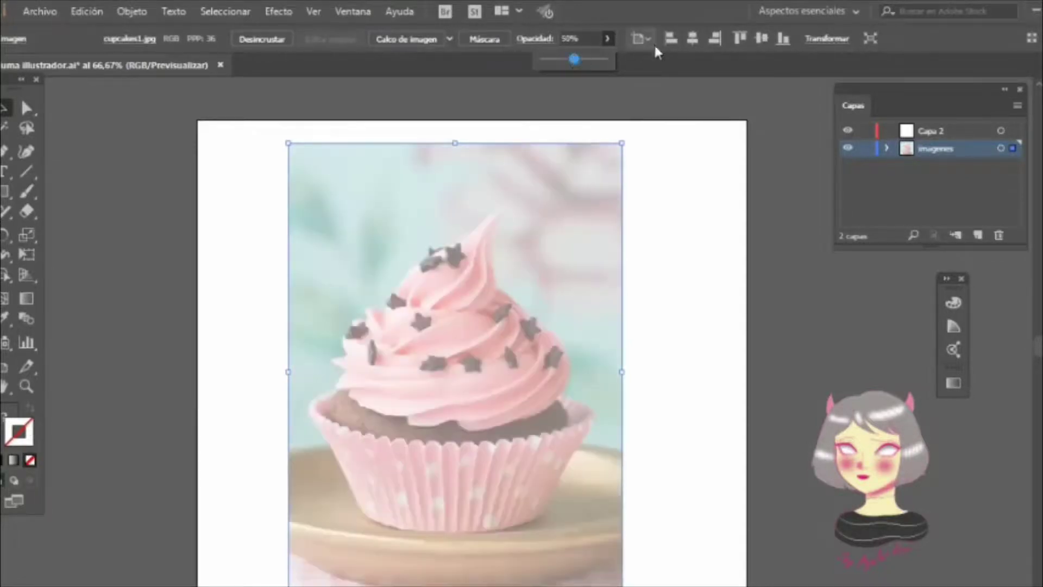
# Step: Lock the imágenes layer, target Capa 2, and set a red stroke colour
pyautogui.click(865, 147)
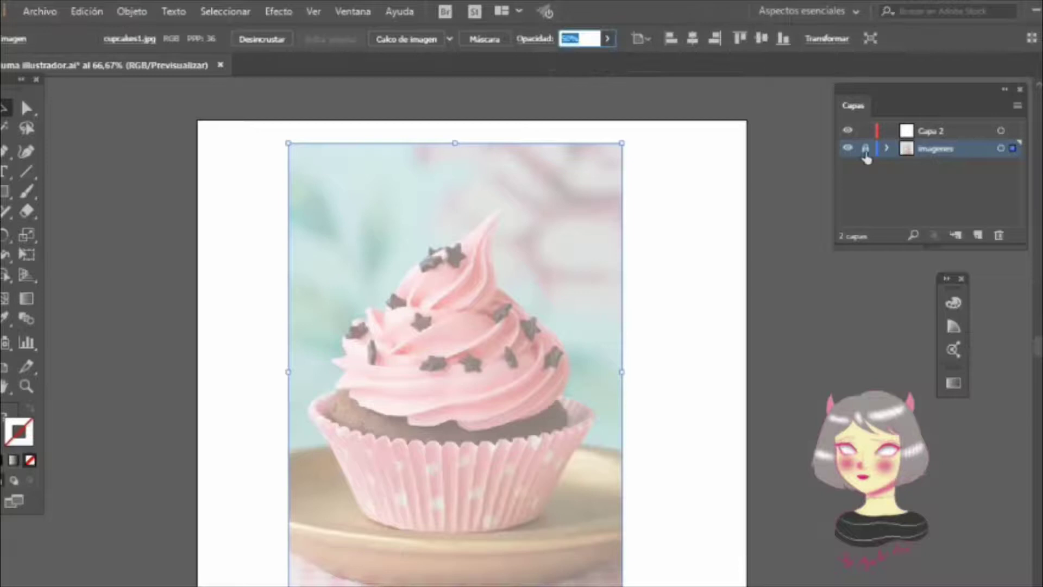
pyautogui.click(937, 129)
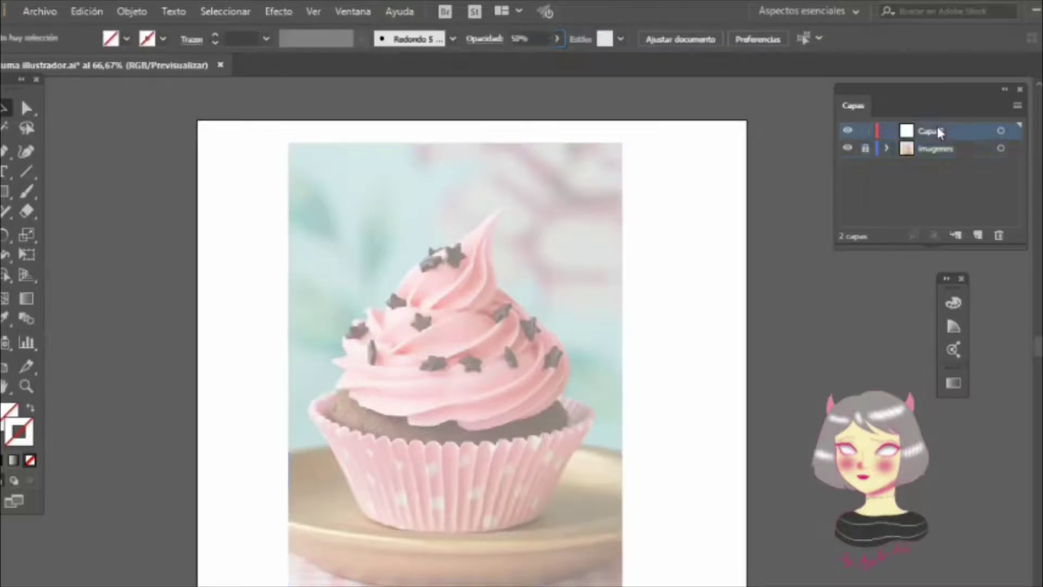
pyautogui.doubleClick(25, 444)
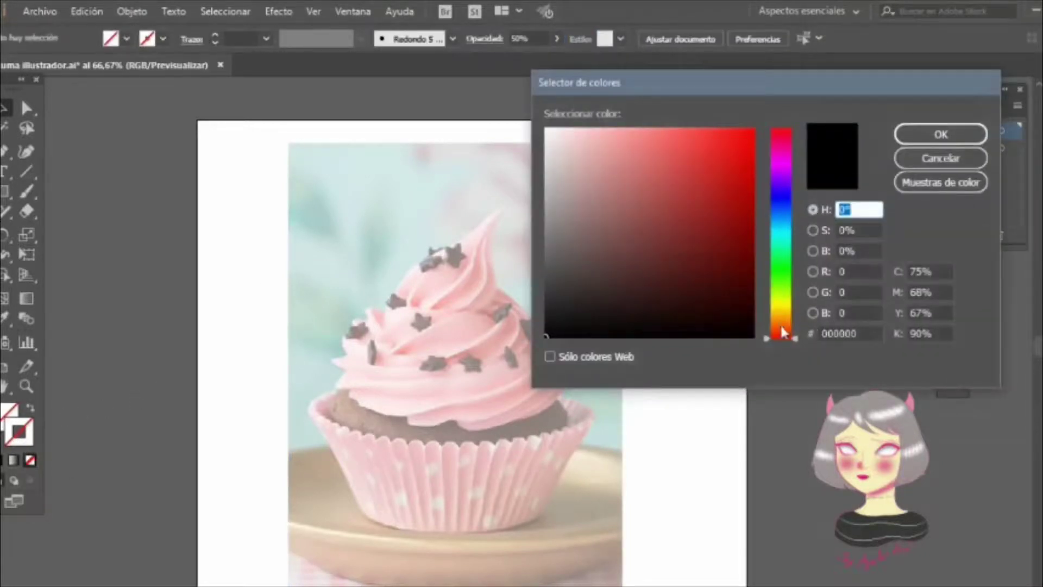
pyautogui.moveTo(771, 146)
pyautogui.mouseDown()
pyautogui.moveTo(773, 131)
pyautogui.moveTo(751, 120)
pyautogui.mouseUp()
pyautogui.click(937, 132)
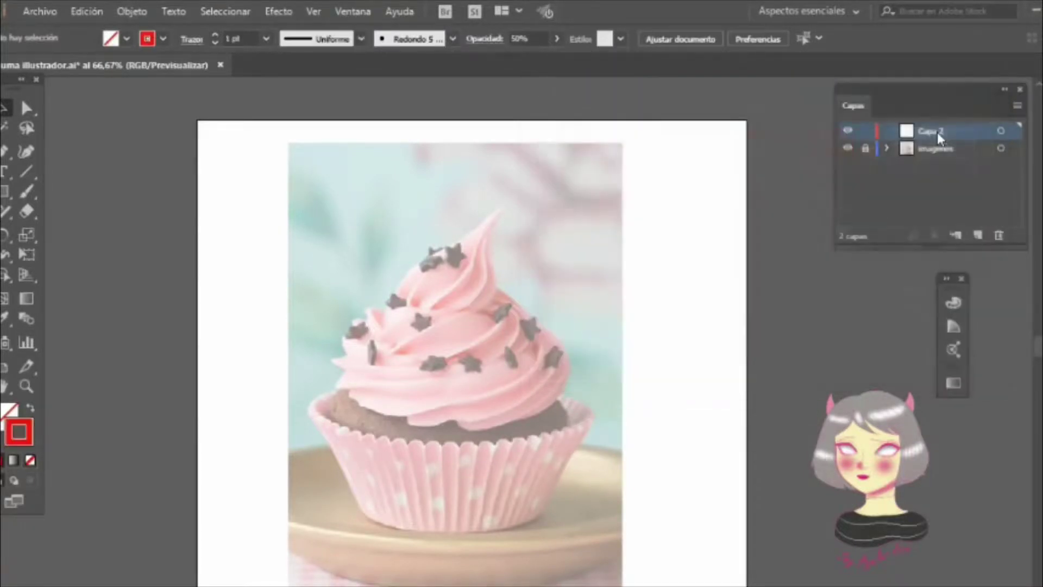
# Step: Zoom to 150% on the frosting tip
pyautogui.click(481, 302)
pyautogui.click(485, 275)
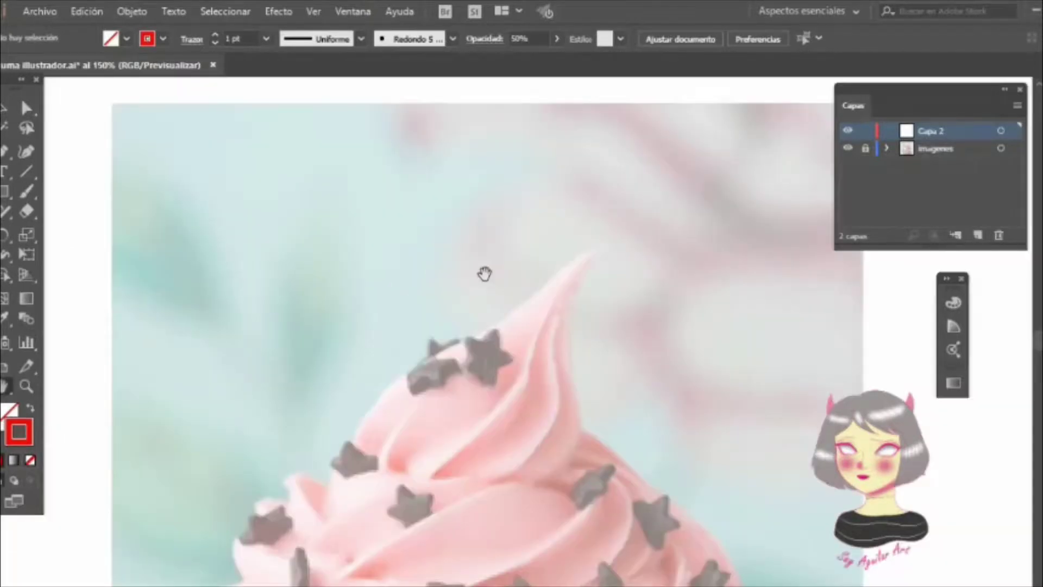
pyautogui.moveTo(515, 384); pyautogui.dragTo(418, 297)
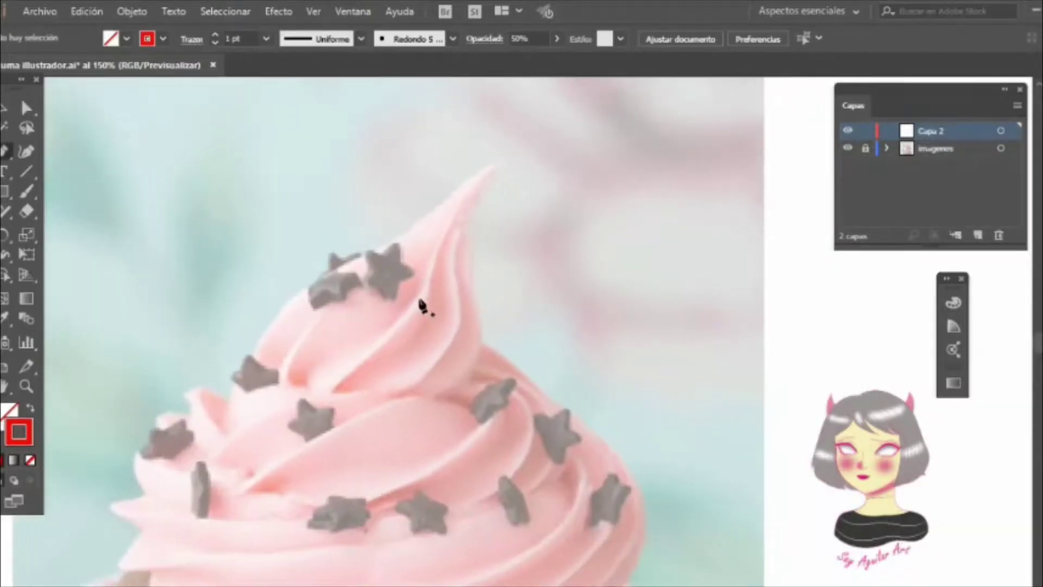
# Step: Sketch a first curve down the frosting's left edge, then delete it
pyautogui.click(508, 163)
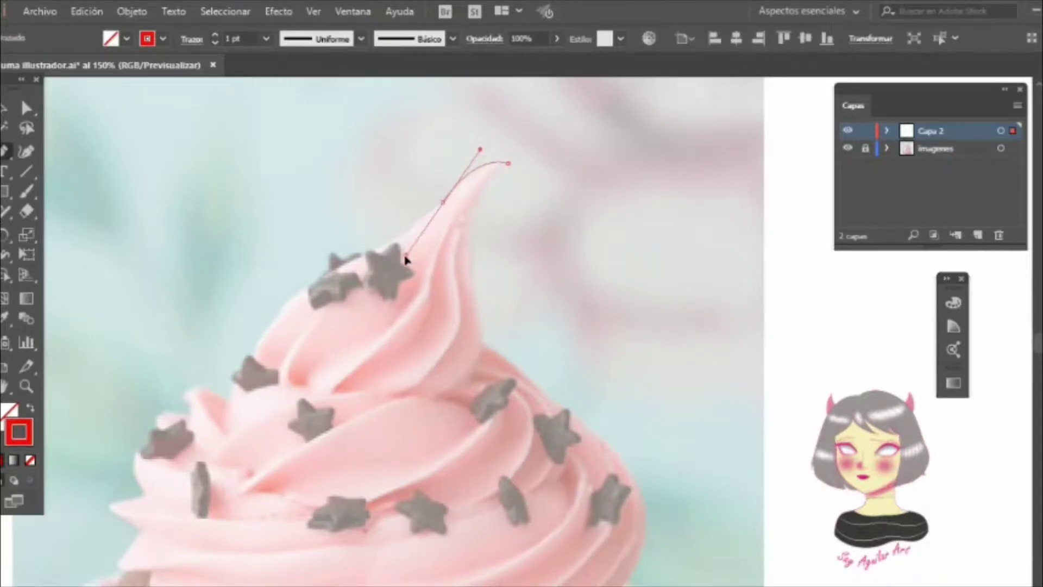
pyautogui.moveTo(405, 260); pyautogui.dragTo(406, 256)
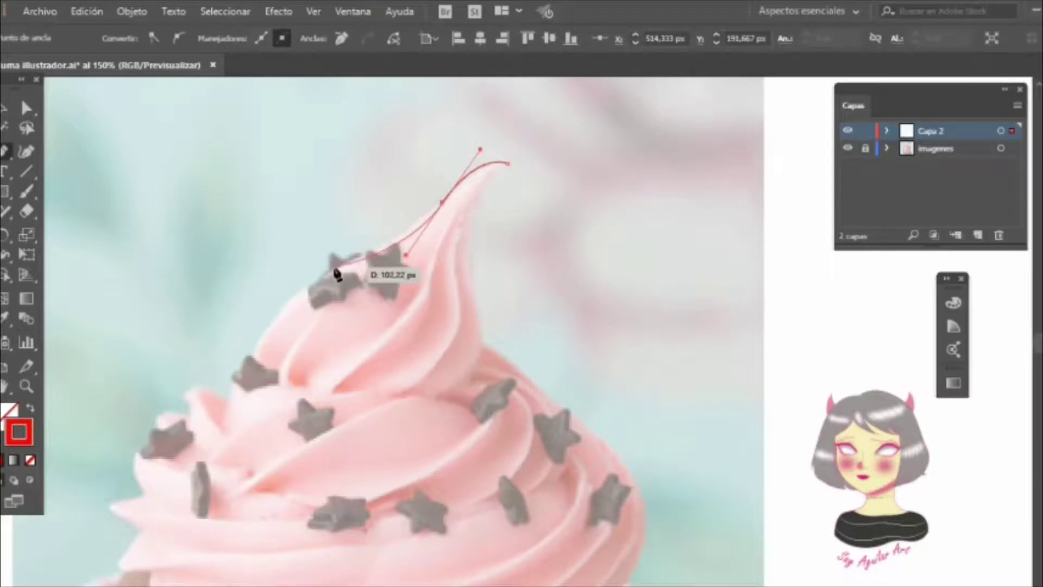
pyautogui.click(283, 313)
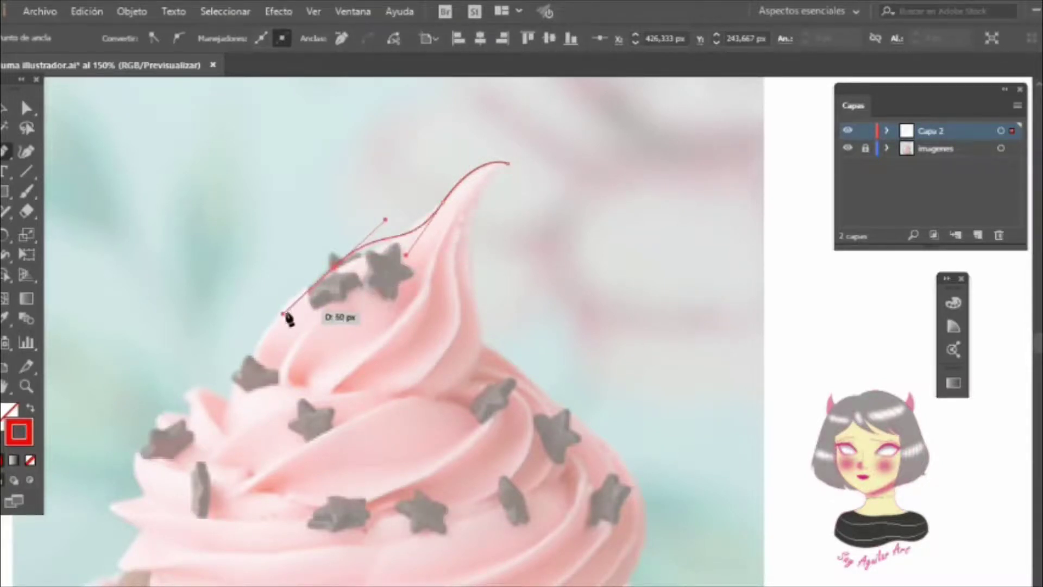
pyautogui.click(253, 354)
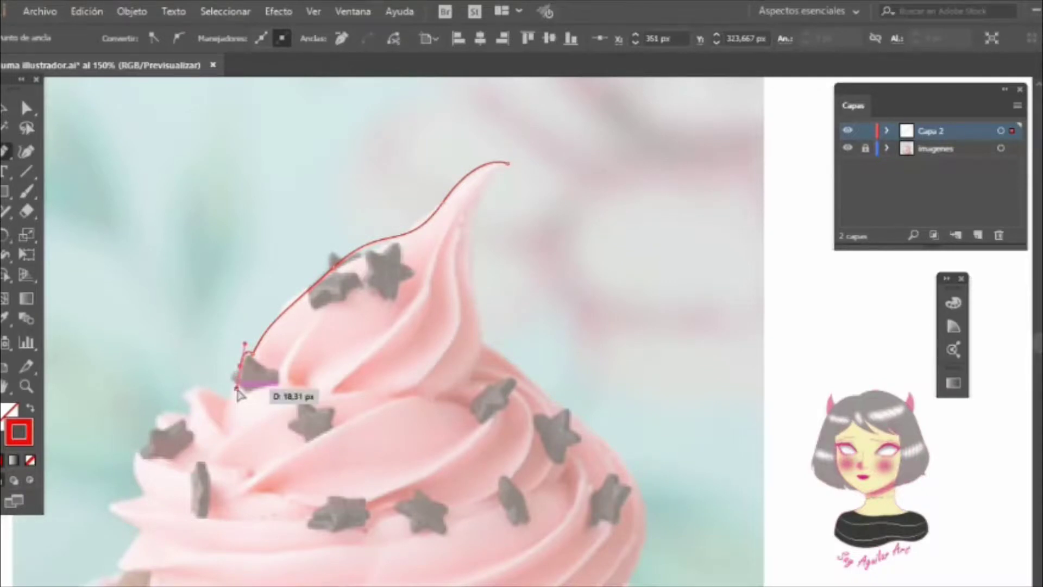
pyautogui.click(239, 395)
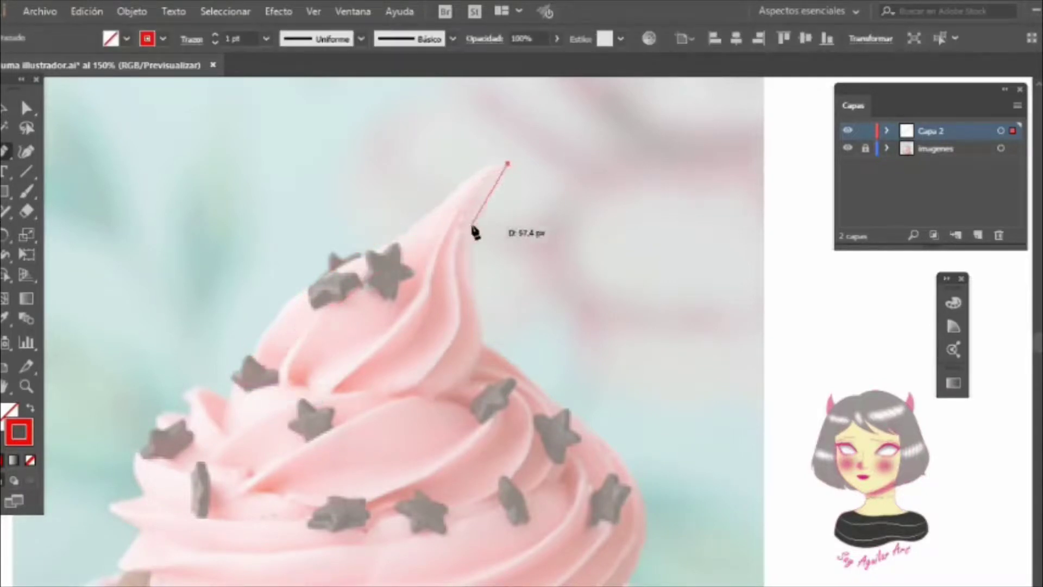
pyautogui.press('Delete')
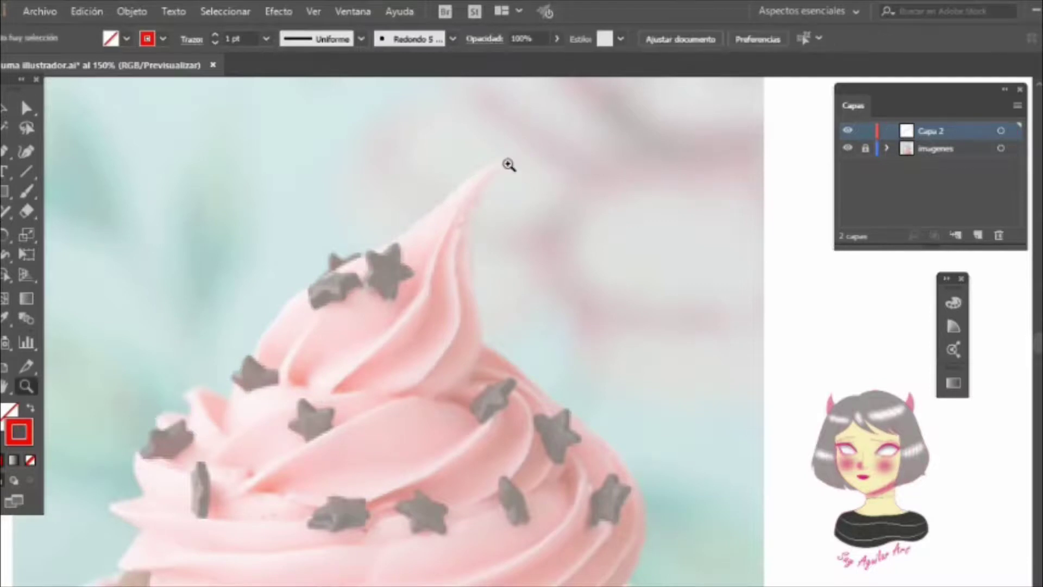
# Step: Zoom in and start a new red path at the swirl tip, curving down past the top stars
pyautogui.click(450, 222)
pyautogui.press('space')
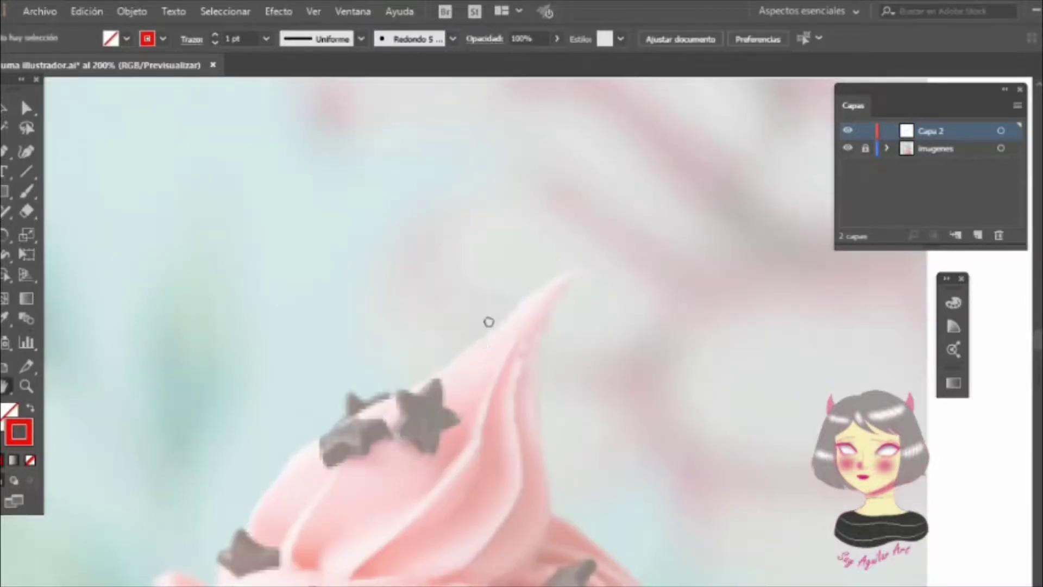
pyautogui.moveTo(489, 321); pyautogui.dragTo(523, 197)
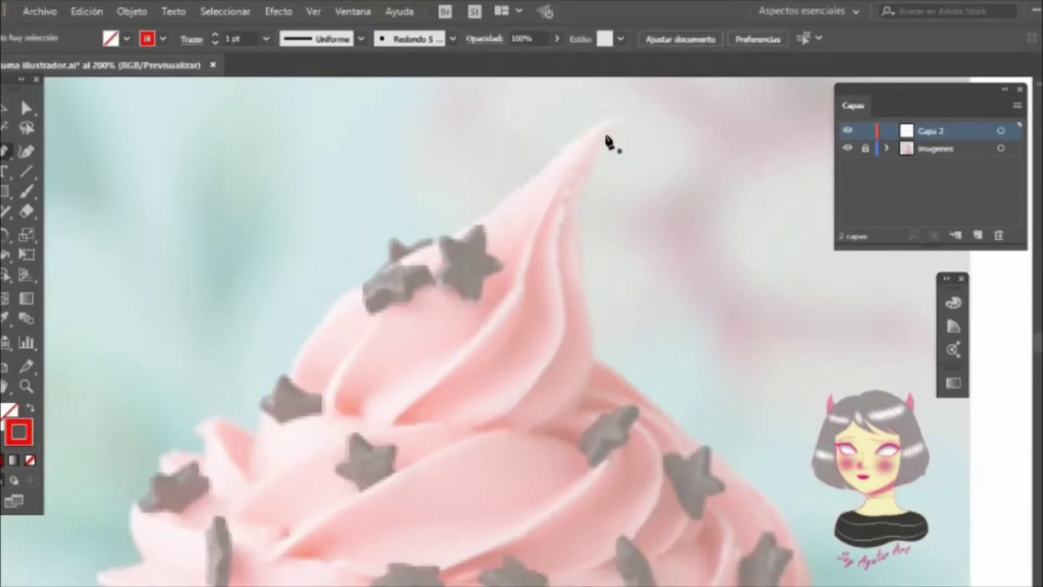
pyautogui.click(623, 118)
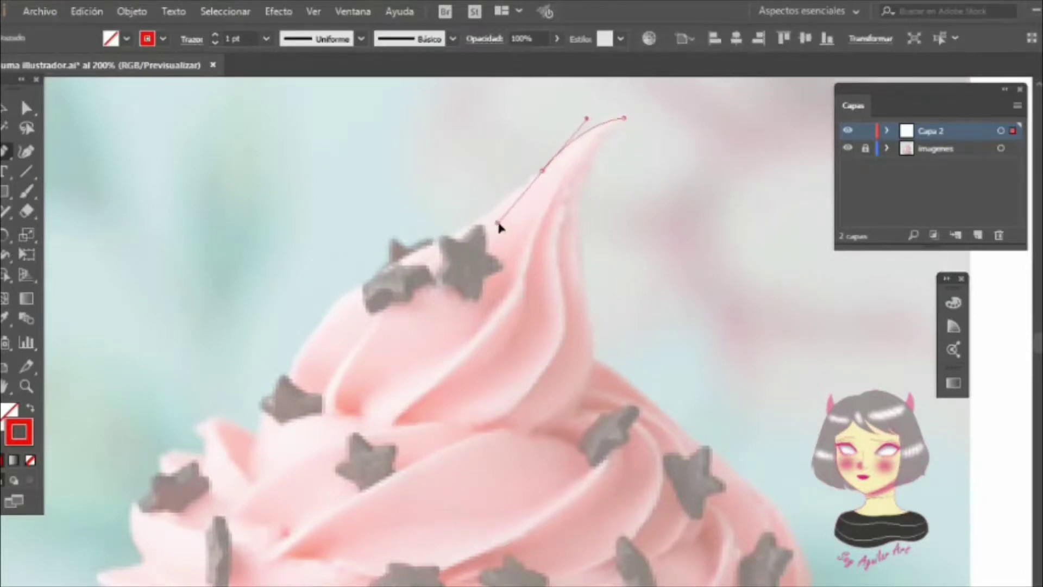
pyautogui.moveTo(504, 223); pyautogui.dragTo(504, 224)
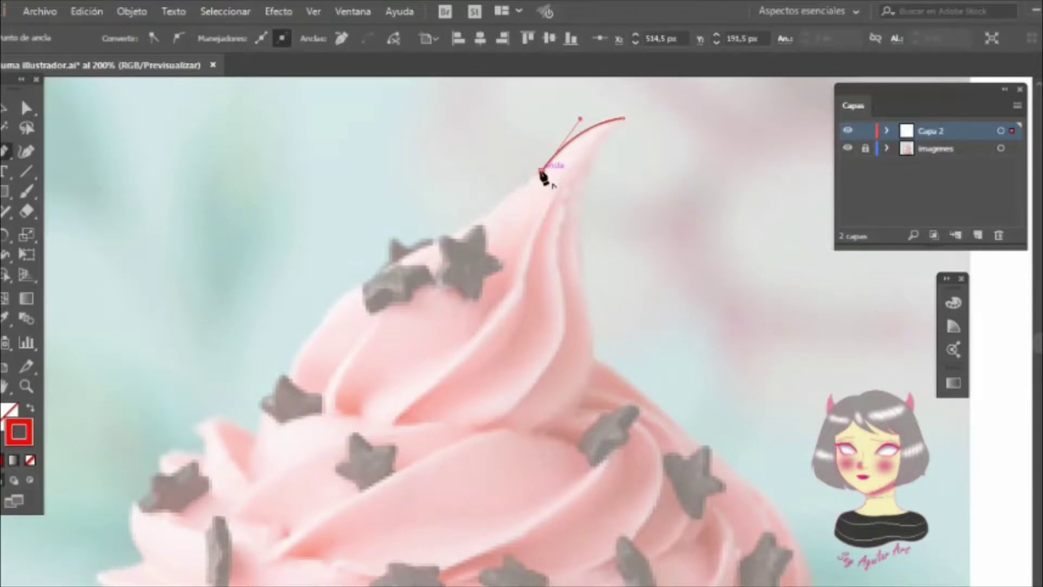
pyautogui.moveTo(542, 172); pyautogui.dragTo(457, 237)
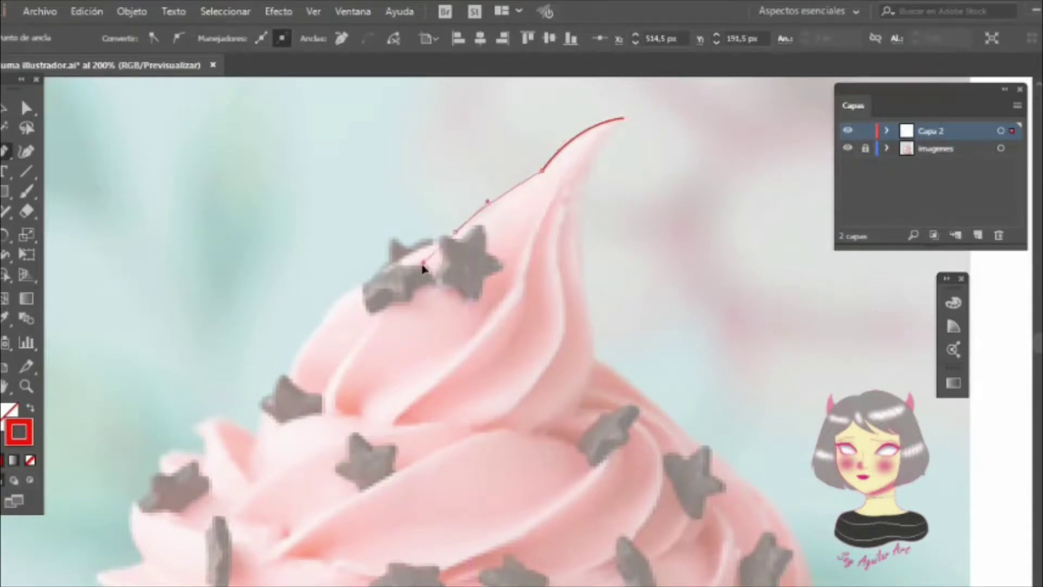
pyautogui.moveTo(424, 270); pyautogui.dragTo(423, 266)
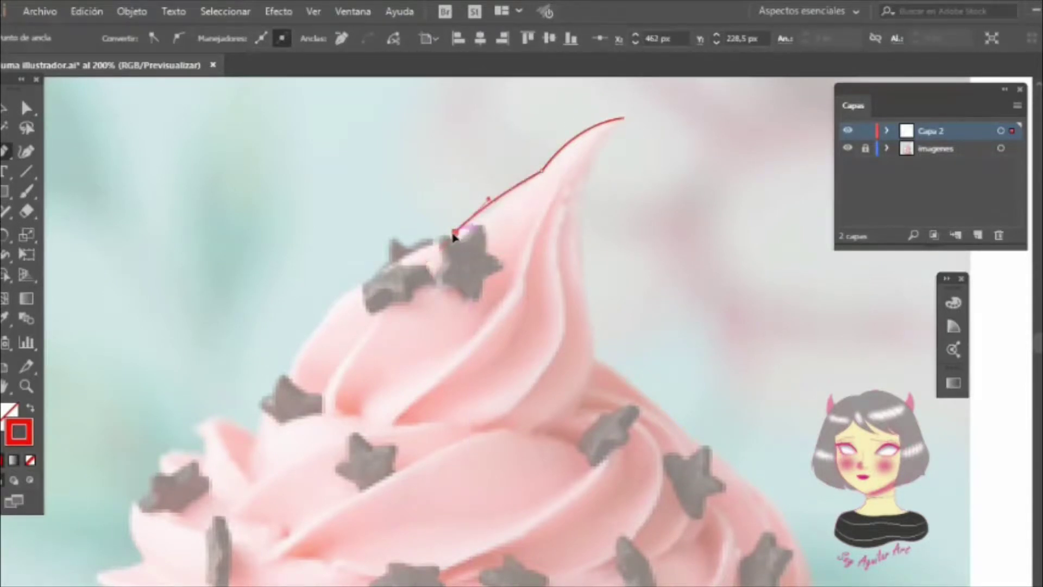
pyautogui.moveTo(454, 234); pyautogui.dragTo(365, 289)
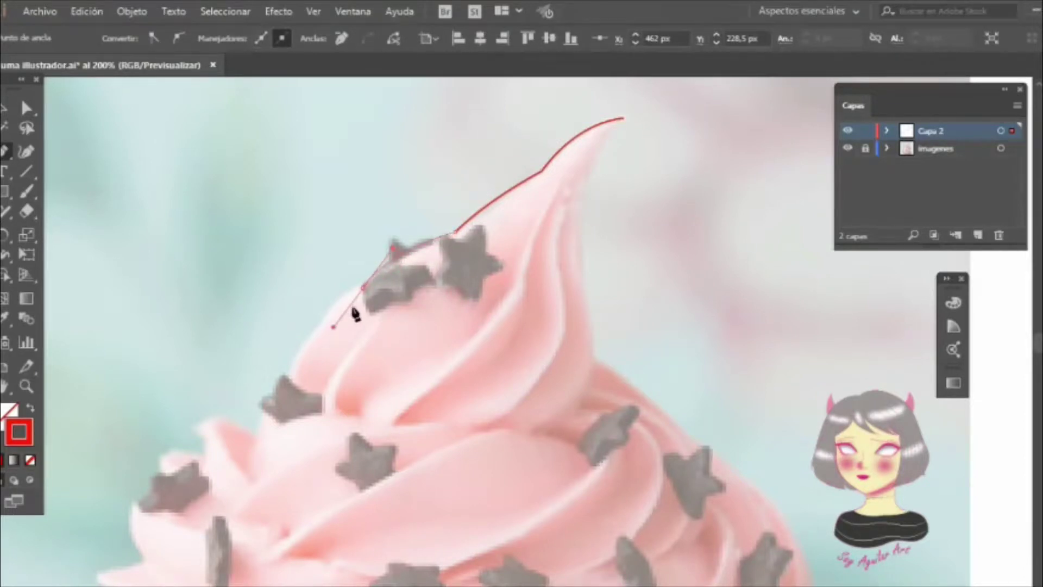
pyautogui.moveTo(365, 294); pyautogui.dragTo(285, 380)
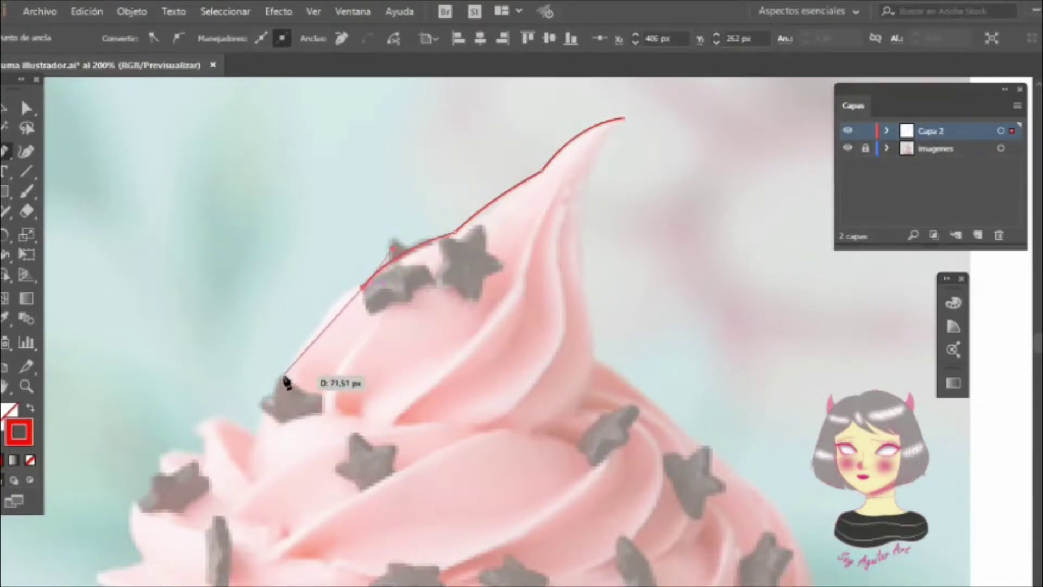
# Step: Continue the outline around the left frosting bump, the small notch and the next bump
pyautogui.moveTo(238, 446); pyautogui.dragTo(239, 443)
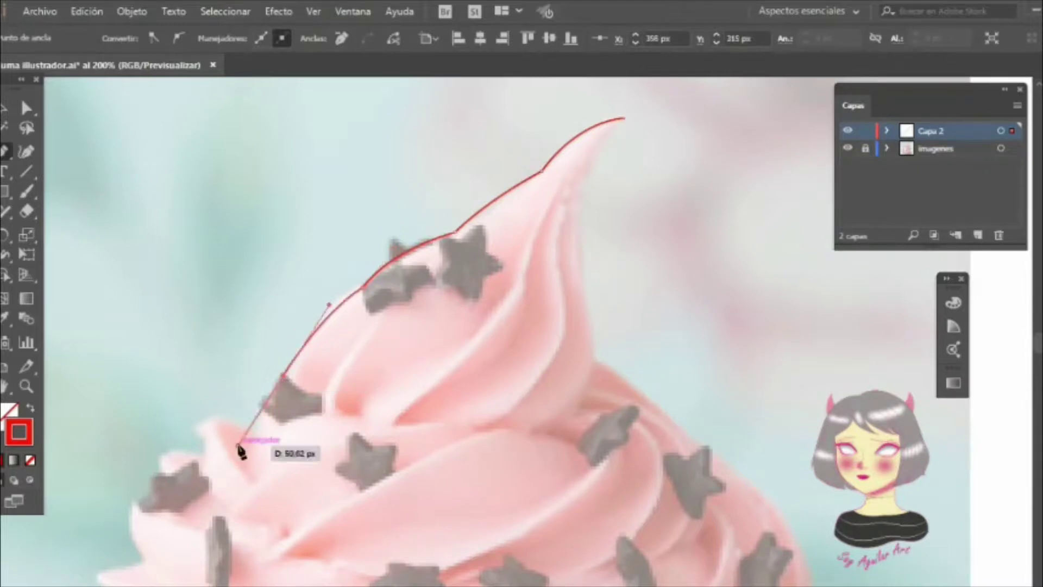
pyautogui.moveTo(283, 375)
pyautogui.mouseDown()
pyautogui.moveTo(249, 452)
pyautogui.moveTo(195, 432)
pyautogui.mouseUp()
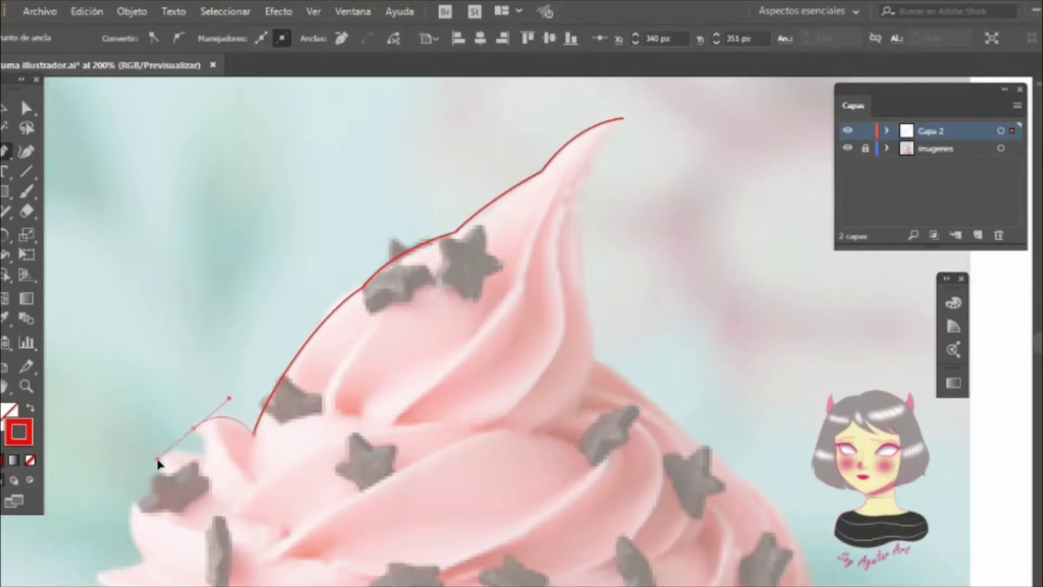
pyautogui.moveTo(157, 461)
pyautogui.mouseDown()
pyautogui.moveTo(228, 491)
pyautogui.moveTo(212, 448)
pyautogui.mouseUp()
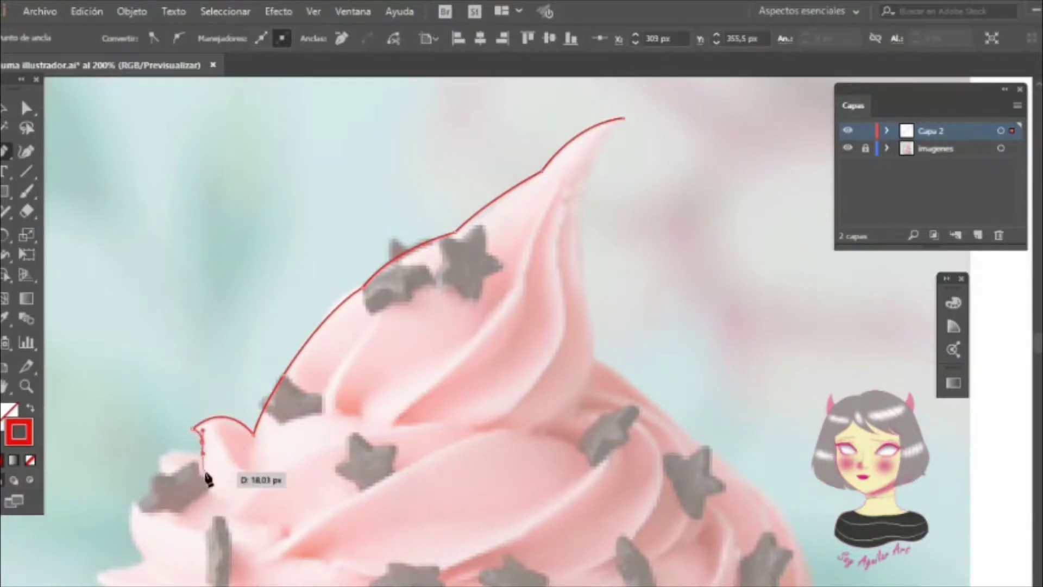
pyautogui.moveTo(201, 474)
pyautogui.mouseDown()
pyautogui.moveTo(205, 462)
pyautogui.moveTo(232, 510)
pyautogui.mouseUp()
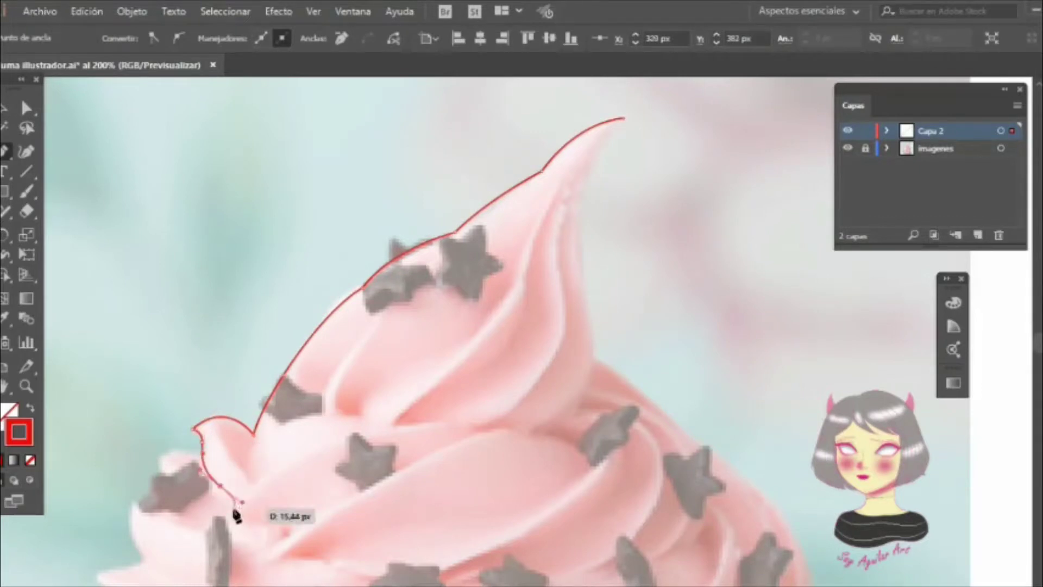
pyautogui.moveTo(163, 477); pyautogui.dragTo(168, 482)
pyautogui.moveTo(127, 525); pyautogui.dragTo(138, 562)
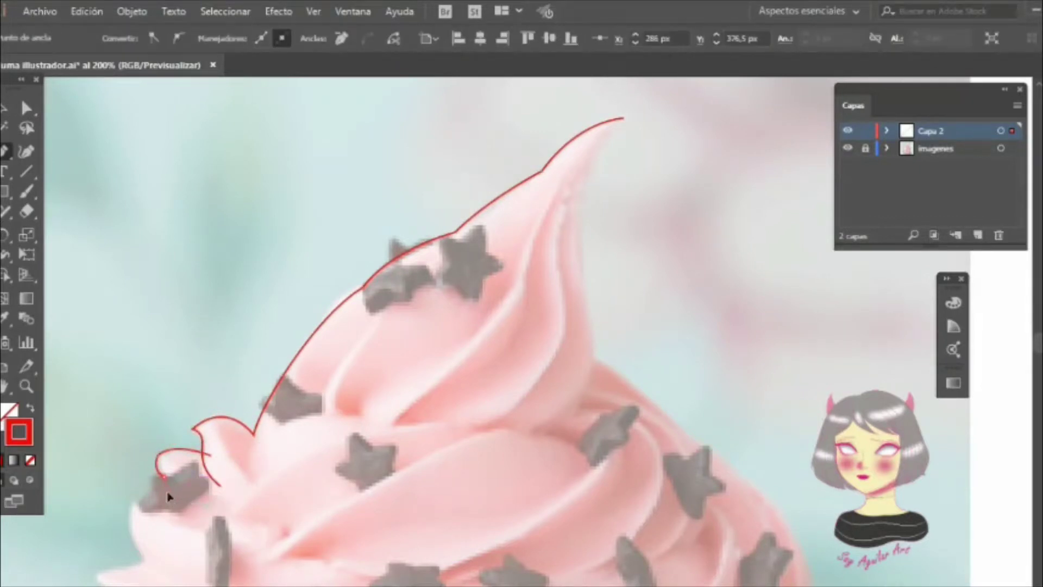
# Step: Add anchors down the tip's right side and along the frosting's bottom-right edge
pyautogui.hscroll(5, 158, 568)
pyautogui.click(437, 196)
pyautogui.click(450, 349)
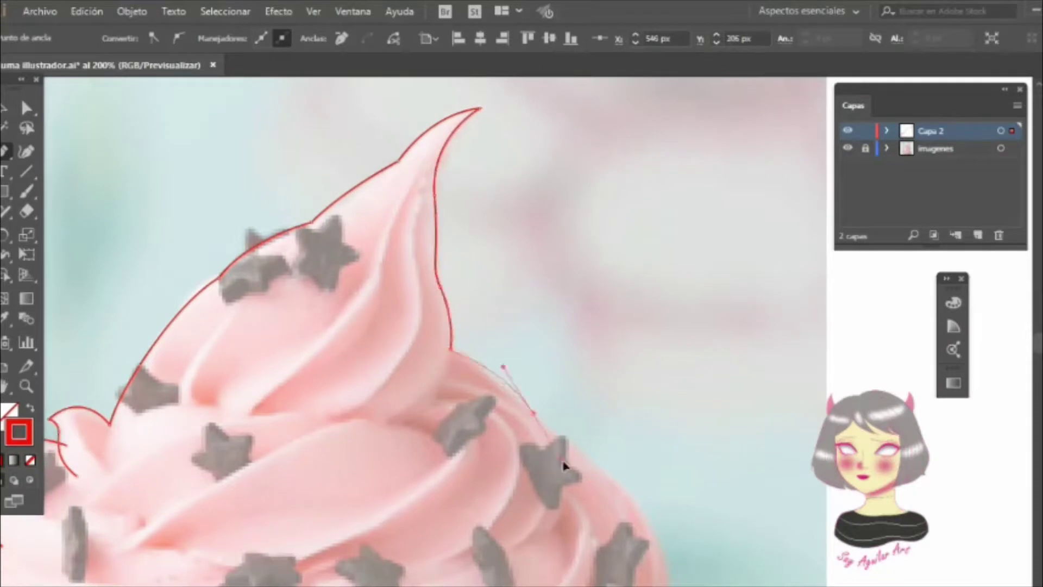
pyautogui.click(529, 413)
pyautogui.click(560, 441)
pyautogui.moveTo(565, 466); pyautogui.dragTo(629, 495)
# Step: Extend the outline along the frosting's bottom and up its lower-left edge
pyautogui.scroll(-5, 628, 495)
pyautogui.click(623, 303)
pyautogui.click(446, 460)
pyautogui.moveTo(278, 462); pyautogui.dragTo(274, 466)
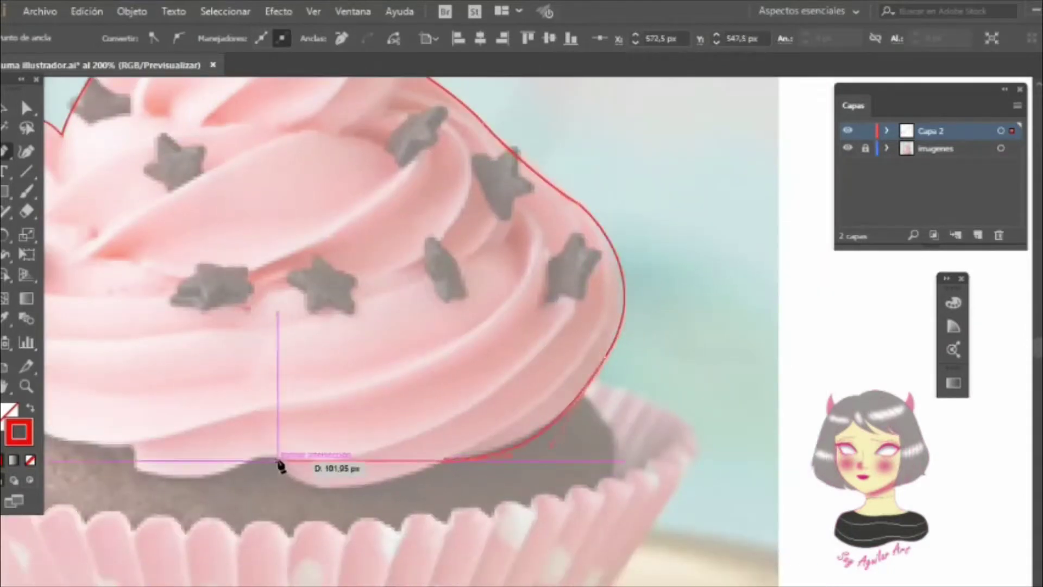
pyautogui.click(128, 465)
pyautogui.hscroll(-5, 128, 435)
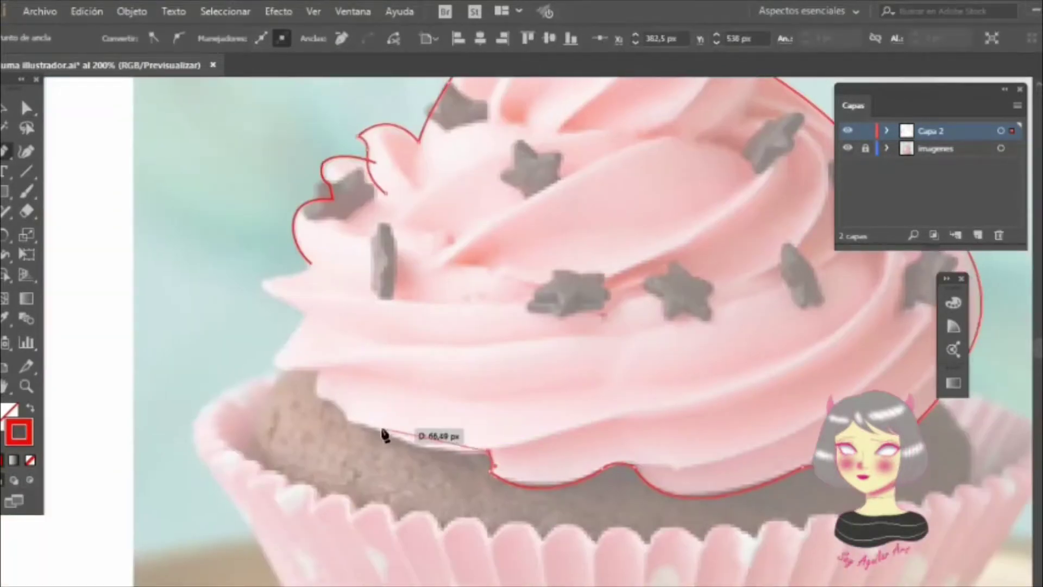
pyautogui.click(332, 426)
pyautogui.click(324, 371)
pyautogui.click(267, 368)
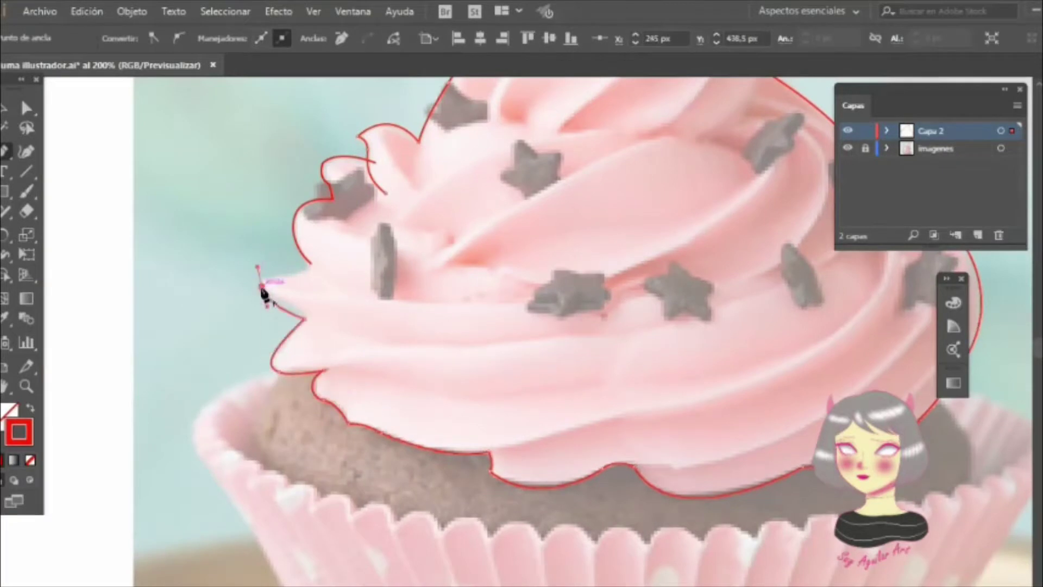
# Step: Trace small scallop curves along the liner rim out to its right corner
pyautogui.scroll(-5, 326, 233)
pyautogui.scroll(4, 158, 197)
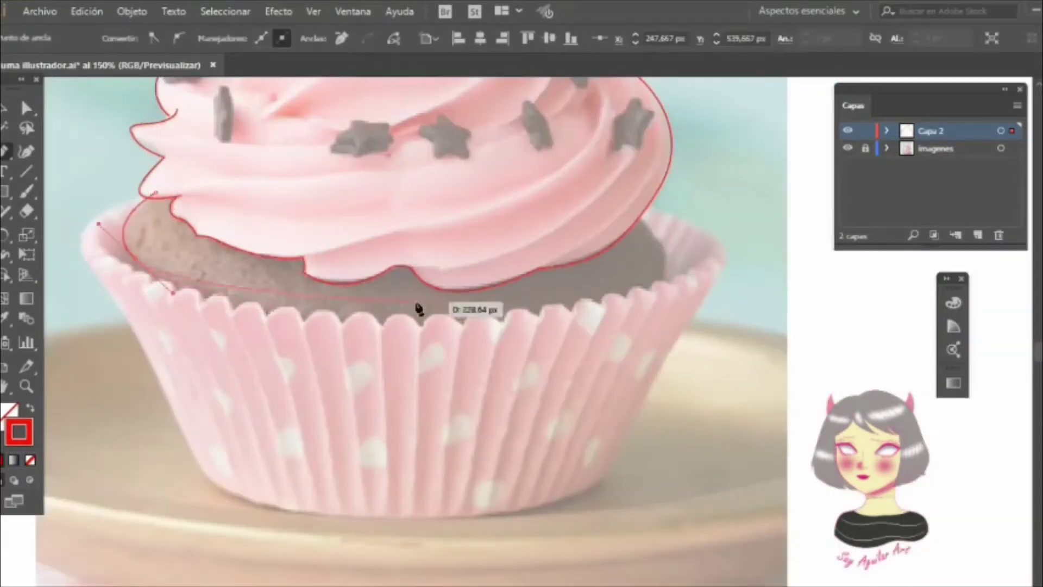
pyautogui.moveTo(661, 283); pyautogui.dragTo(669, 287)
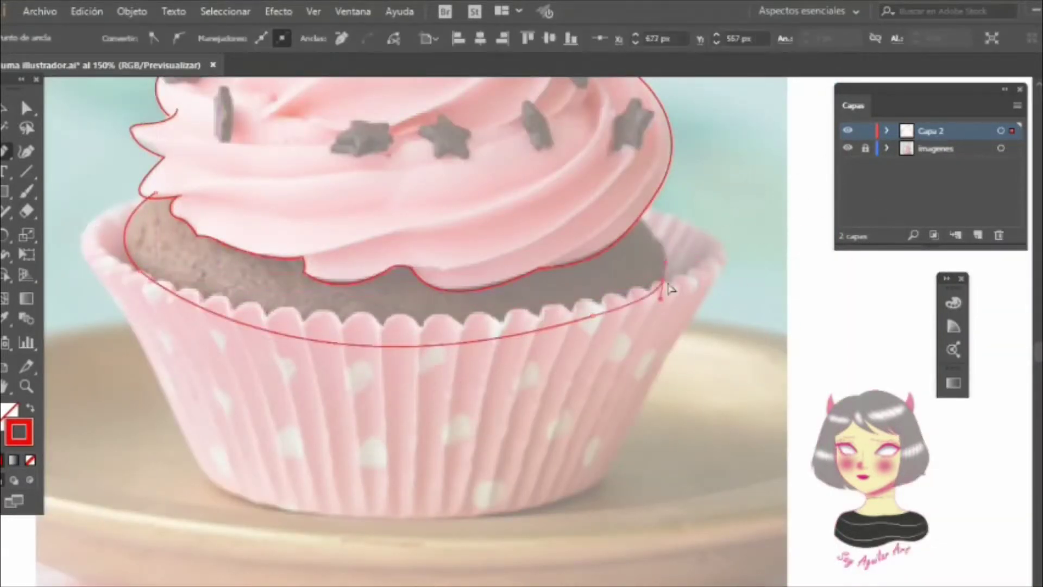
pyautogui.scroll(-2, 614, 209)
pyautogui.scroll(3, 384, 303)
pyautogui.moveTo(279, 272); pyautogui.dragTo(298, 300)
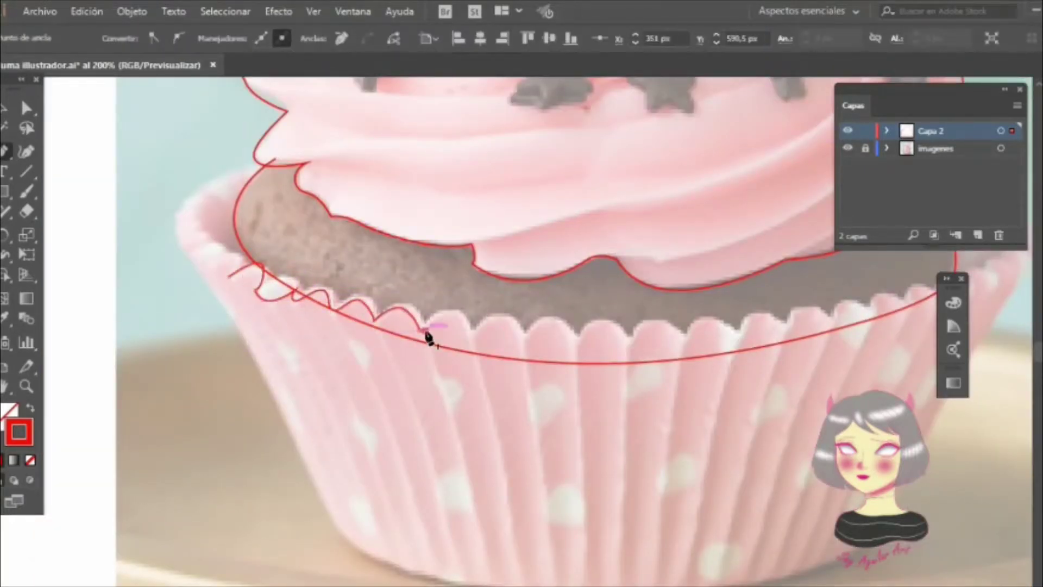
pyautogui.moveTo(472, 331); pyautogui.dragTo(636, 342)
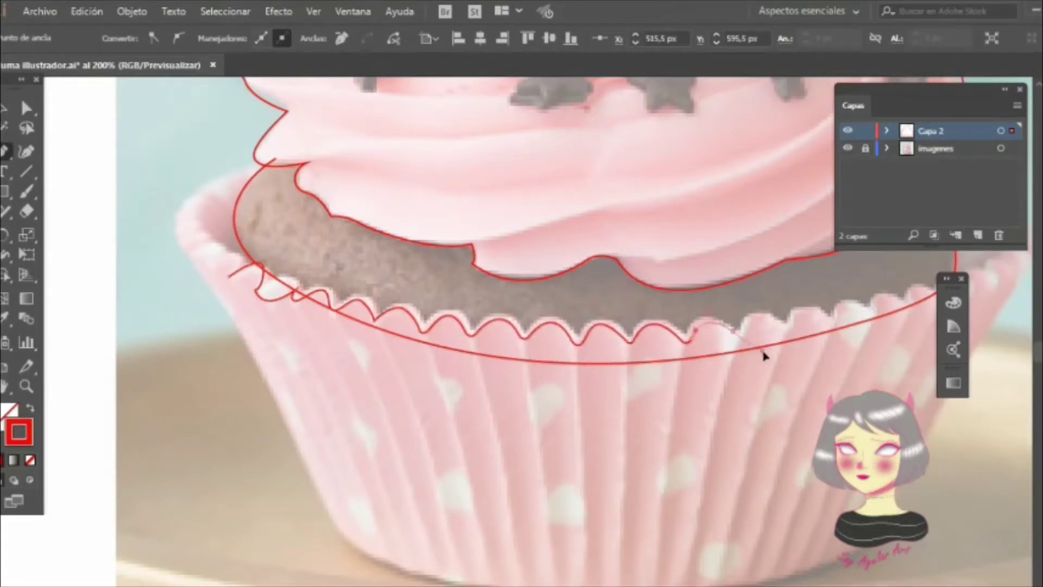
pyautogui.moveTo(738, 333); pyautogui.dragTo(792, 325)
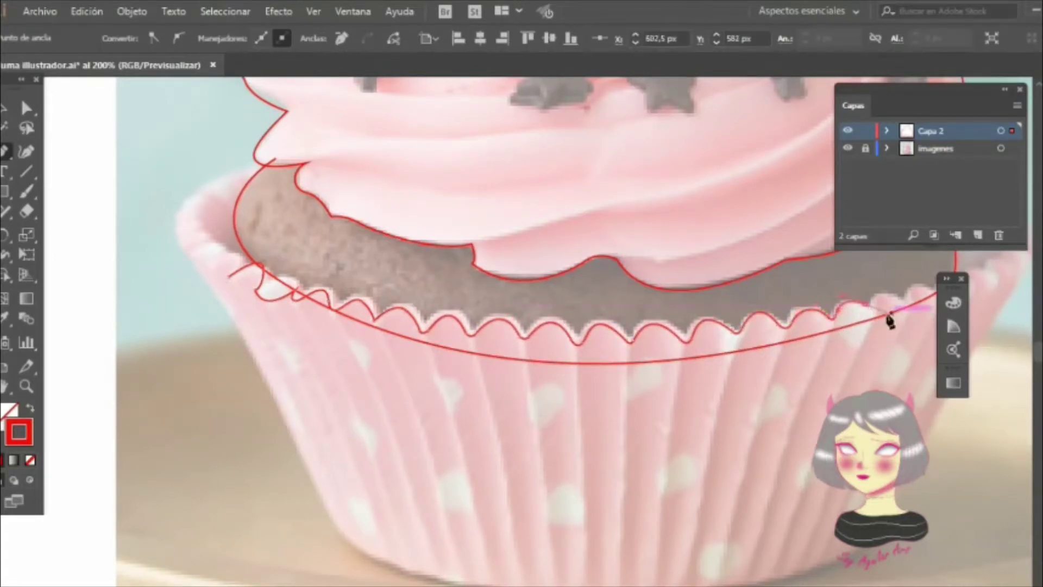
pyautogui.moveTo(914, 314); pyautogui.dragTo(497, 291)
pyautogui.moveTo(541, 266); pyautogui.dragTo(554, 274)
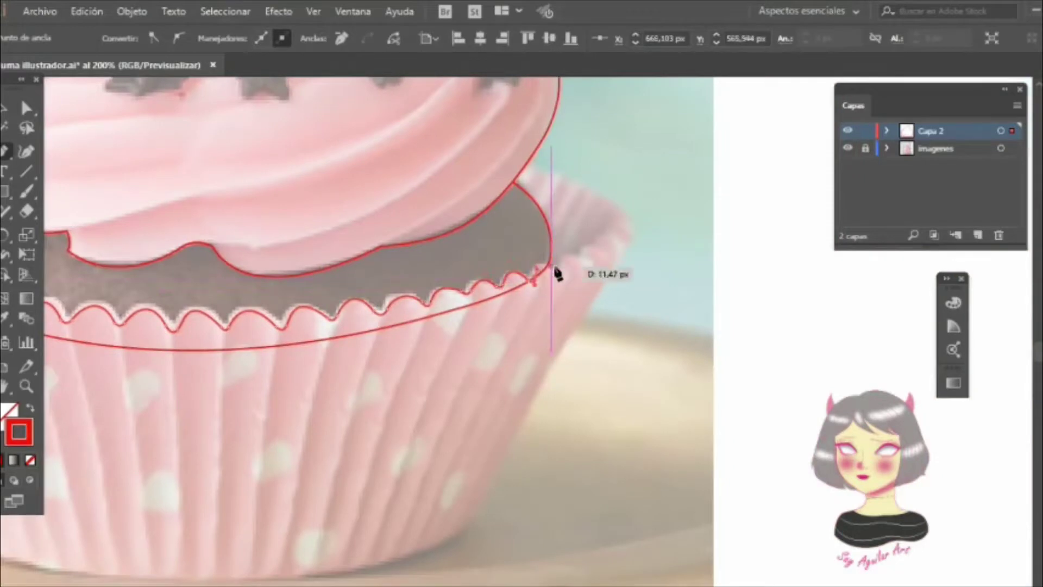
pyautogui.click(627, 239)
pyautogui.click(614, 203)
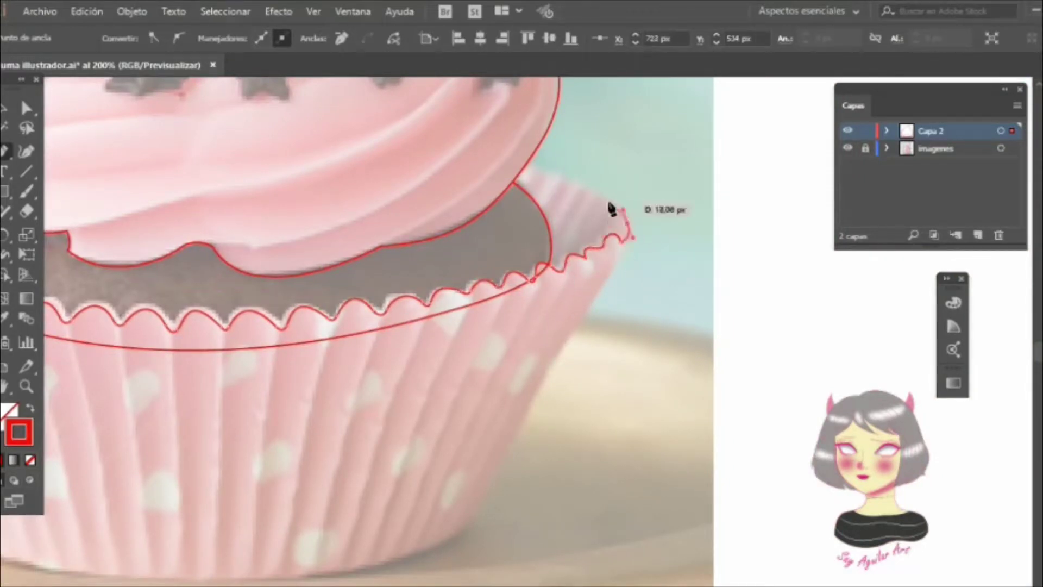
# Step: Curve the outline down the liner's left side and close the liner path at the rim
pyautogui.click(543, 171)
pyautogui.moveTo(162, 282); pyautogui.dragTo(641, 386)
pyautogui.moveTo(273, 334); pyautogui.dragTo(269, 336)
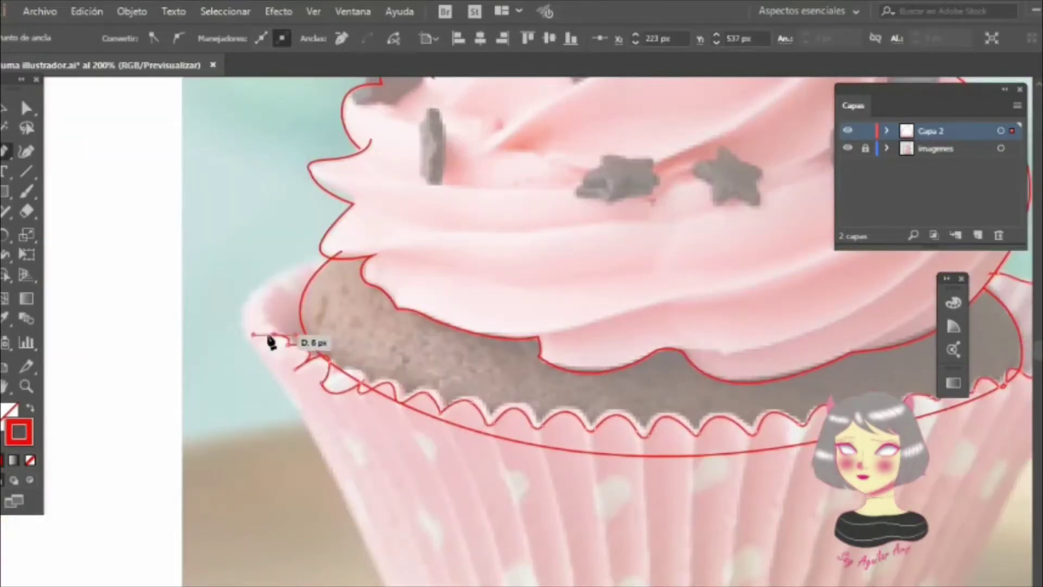
pyautogui.moveTo(301, 278); pyautogui.dragTo(281, 308)
pyautogui.hotkey('ctrl', '-')
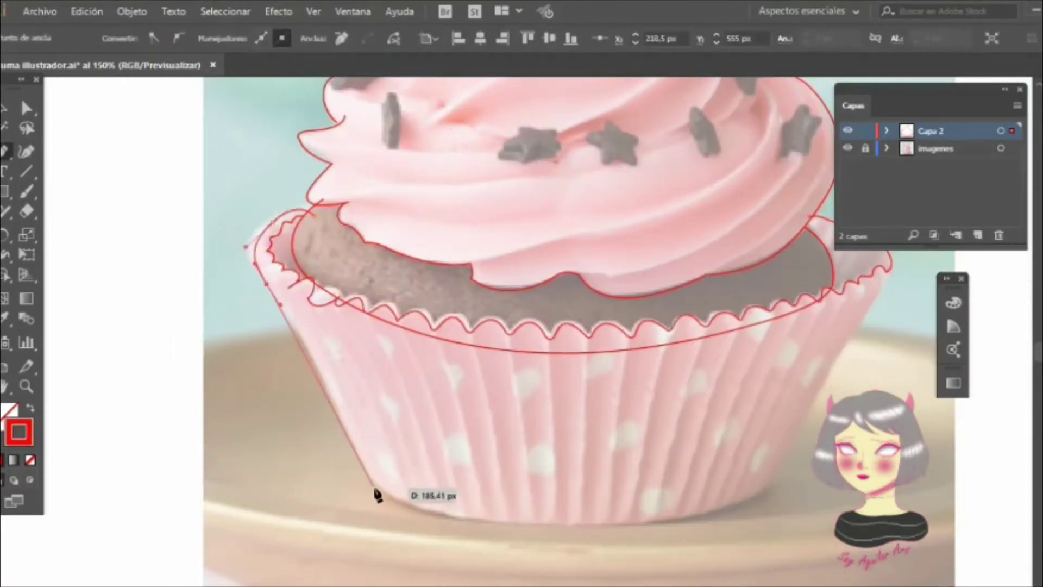
pyautogui.moveTo(374, 487); pyautogui.dragTo(378, 512)
pyautogui.moveTo(774, 492); pyautogui.dragTo(782, 493)
pyautogui.click(890, 267)
pyautogui.hotkey('ctrl', '-')
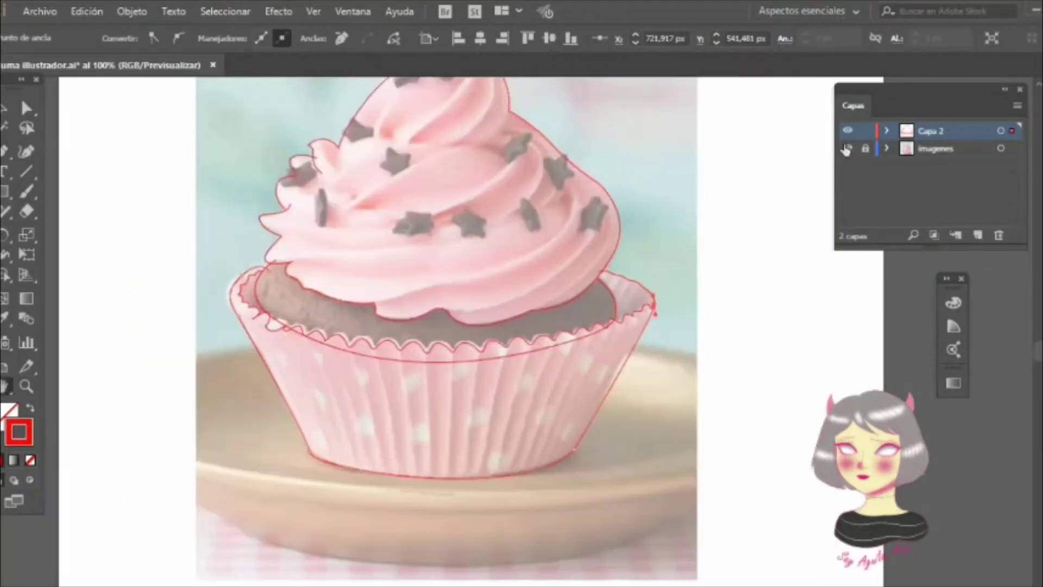
# Step: Finish the liner's bottom curve at 100% view and hide the imagenes photo layer
pyautogui.hotkey('ctrl', '1')
pyautogui.click(848, 149)
pyautogui.moveTo(446, 526); pyautogui.dragTo(542, 529)
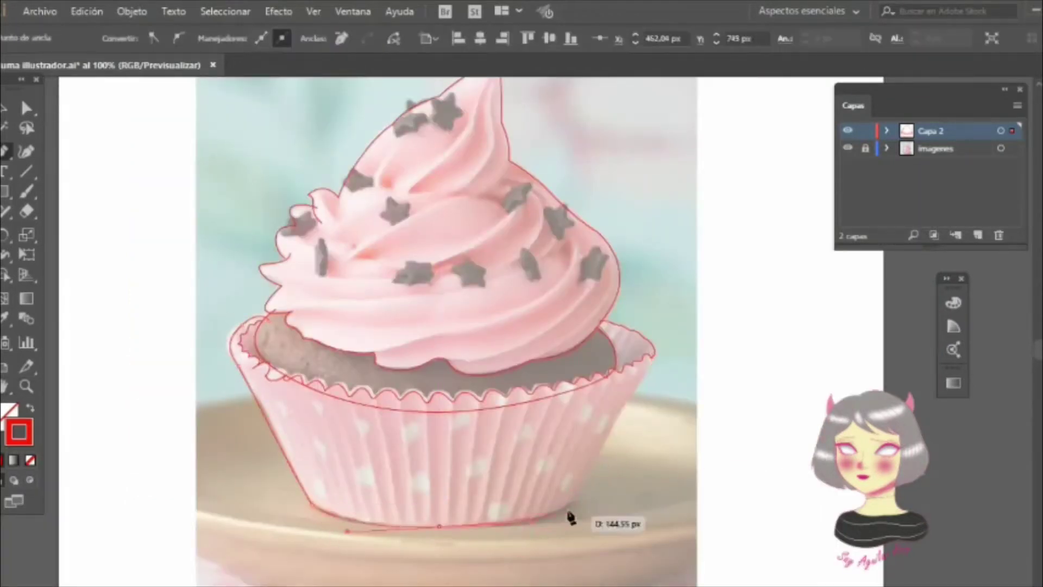
pyautogui.moveTo(654, 351); pyautogui.dragTo(624, 419)
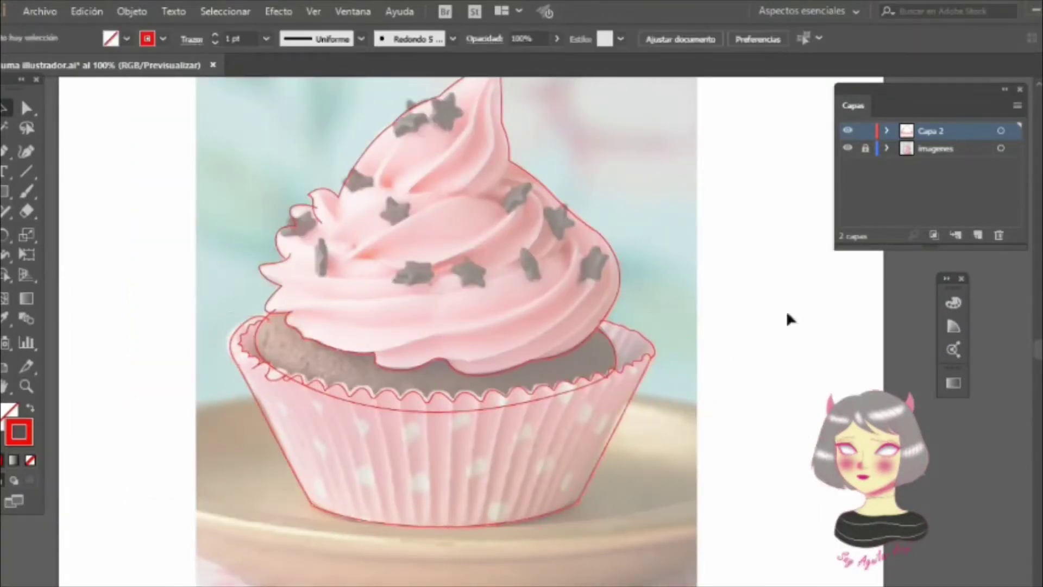
pyautogui.click(848, 149)
# Step: Draw six vertical pleat lines from rim to base across the liner's left half
pyautogui.click(251, 368)
pyautogui.click(317, 500)
pyautogui.click(285, 379)
pyautogui.click(251, 368)
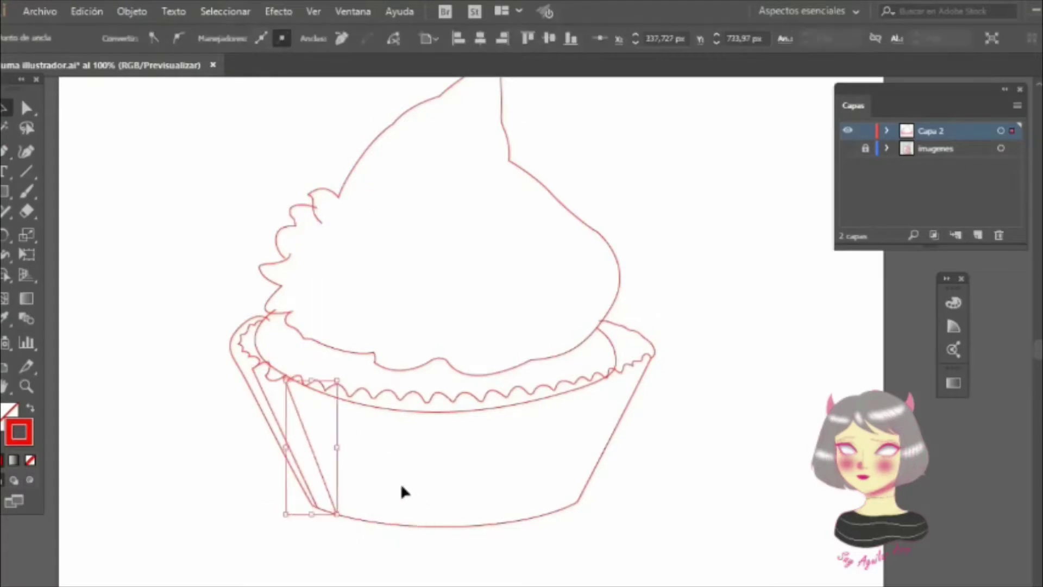
pyautogui.click(358, 519)
pyautogui.click(327, 391)
pyautogui.click(371, 395)
pyautogui.click(378, 522)
pyautogui.click(430, 399)
pyautogui.click(425, 526)
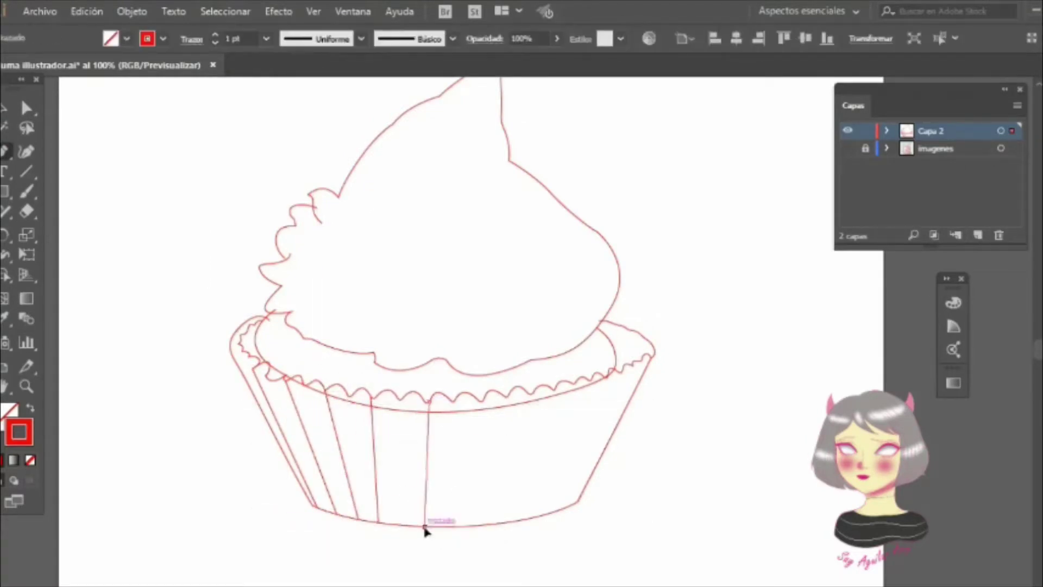
pyautogui.click(398, 399)
pyautogui.click(399, 525)
# Step: Draw six more rim-to-base pleat lines across the liner's right side
pyautogui.click(456, 397)
pyautogui.click(446, 526)
pyautogui.click(483, 394)
pyautogui.click(476, 525)
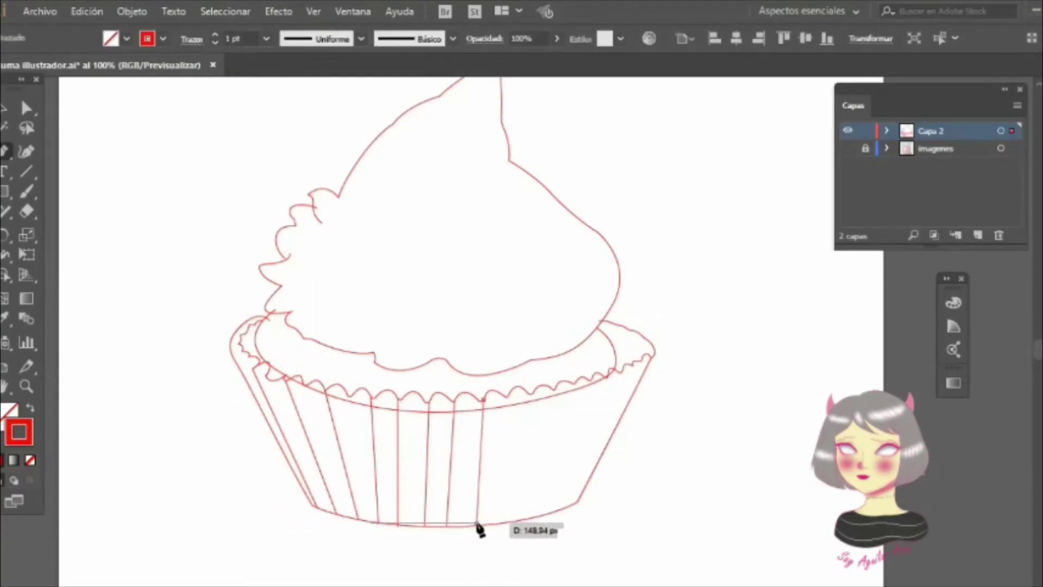
pyautogui.click(508, 393)
pyautogui.click(493, 524)
pyautogui.click(532, 390)
pyautogui.click(517, 518)
pyautogui.click(555, 387)
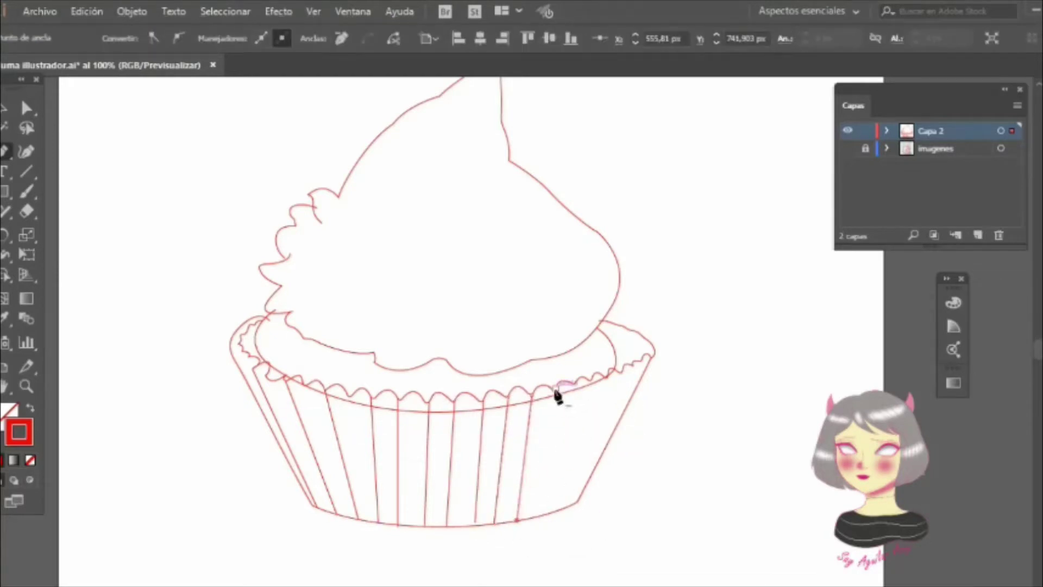
pyautogui.click(539, 514)
pyautogui.click(574, 384)
pyautogui.click(555, 511)
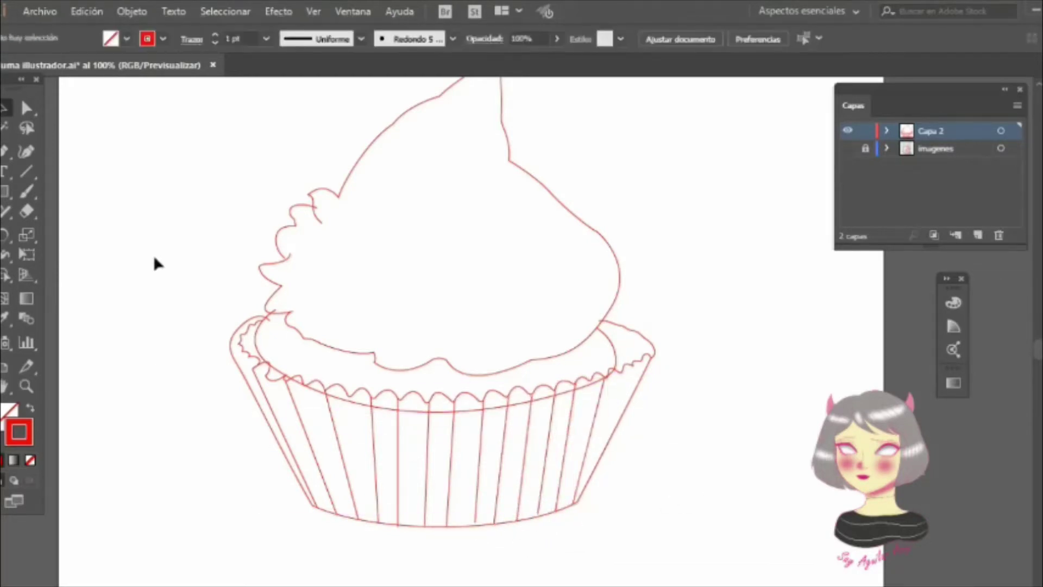
pyautogui.click(249, 393)
pyautogui.press('v')
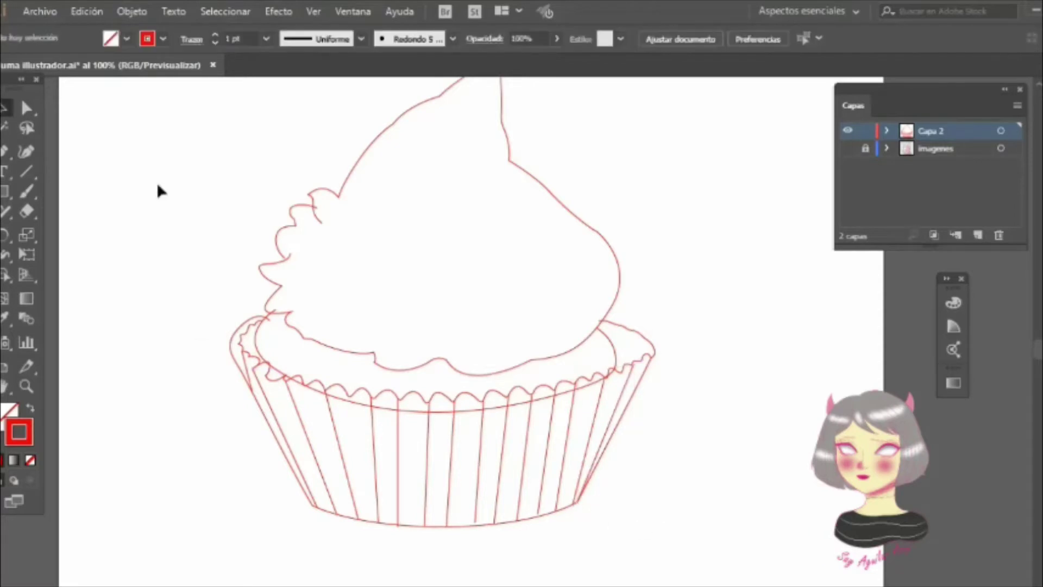
pyautogui.hotkey('ctrl', 'a')
pyautogui.hotkey('shift', 'm')
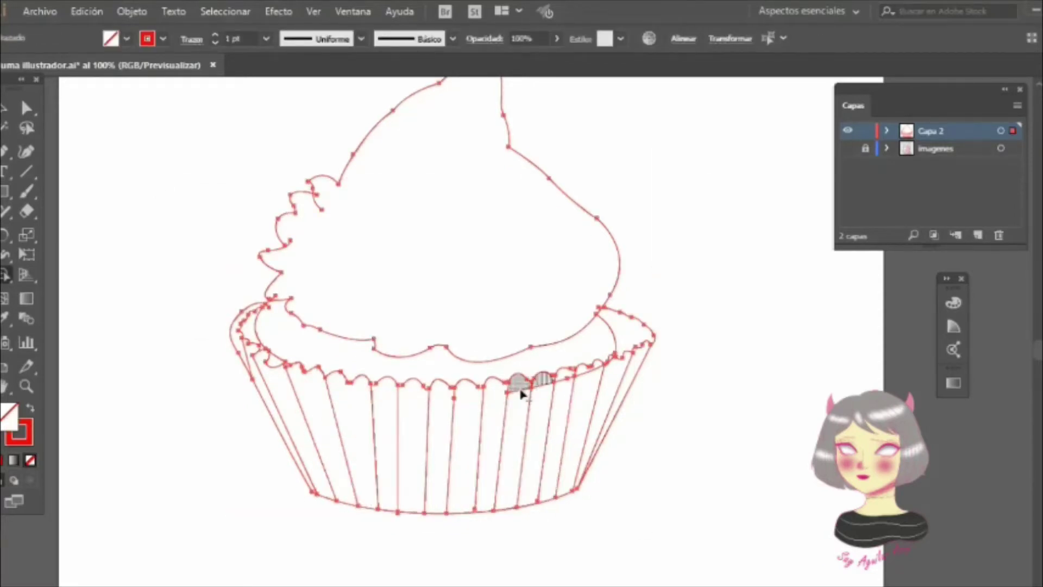
pyautogui.press('v')
pyautogui.click(742, 491)
pyautogui.scroll(2, 396, 409)
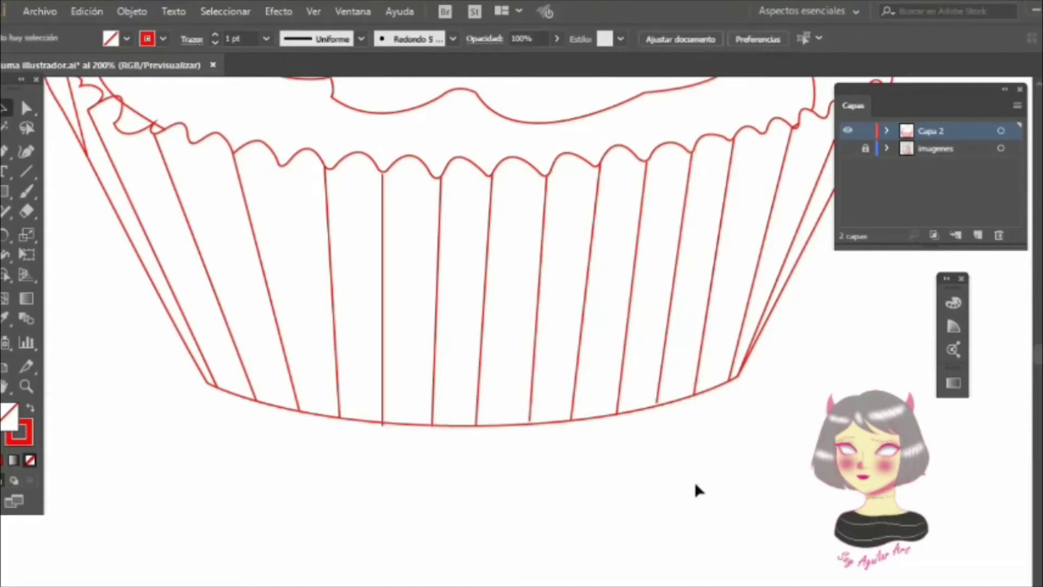
pyautogui.click(402, 425)
pyautogui.press('p')
pyautogui.scroll(-2, 613, 233)
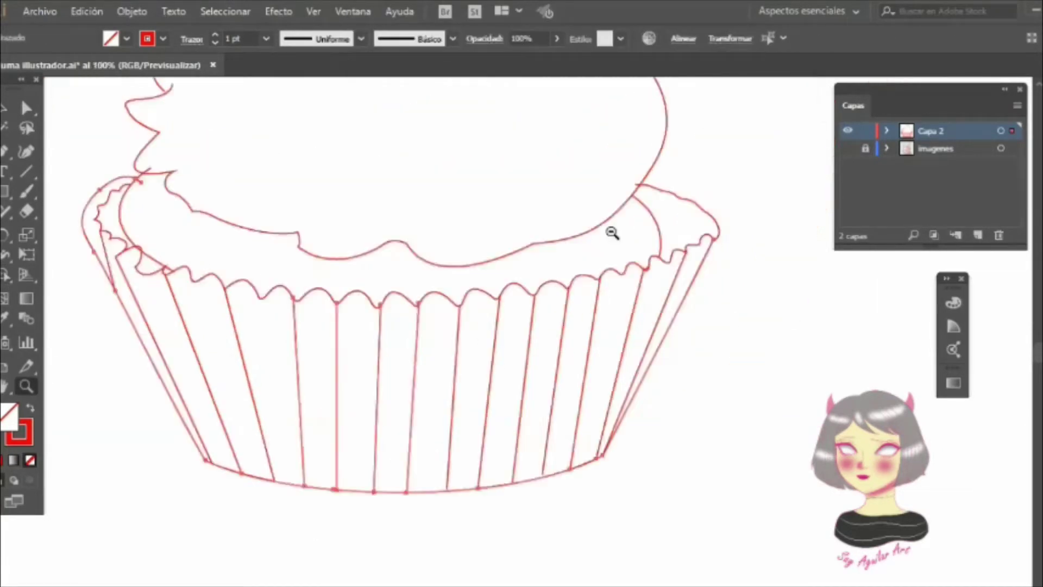
pyautogui.scroll(-2, 496, 384)
pyautogui.moveTo(311, 297); pyautogui.dragTo(388, 319)
pyautogui.moveTo(450, 294); pyautogui.dragTo(503, 272)
pyautogui.keyDown('ctrl'); pyautogui.click(298, 361); pyautogui.keyUp('ctrl')
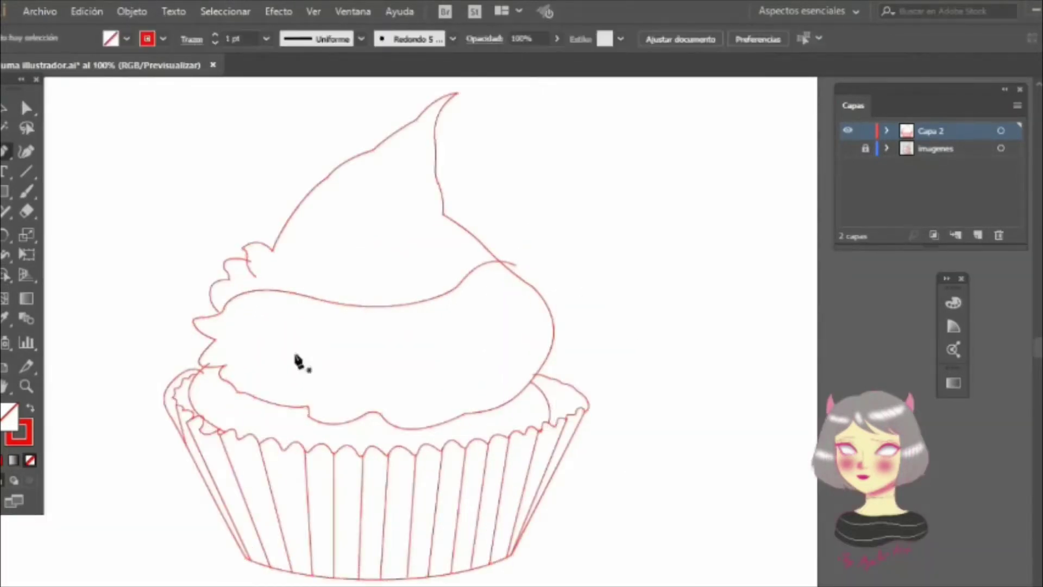
pyautogui.moveTo(308, 376); pyautogui.dragTo(361, 425)
pyautogui.moveTo(541, 297); pyautogui.dragTo(586, 317)
pyautogui.keyDown('ctrl'); pyautogui.click(373, 150); pyautogui.keyUp('ctrl')
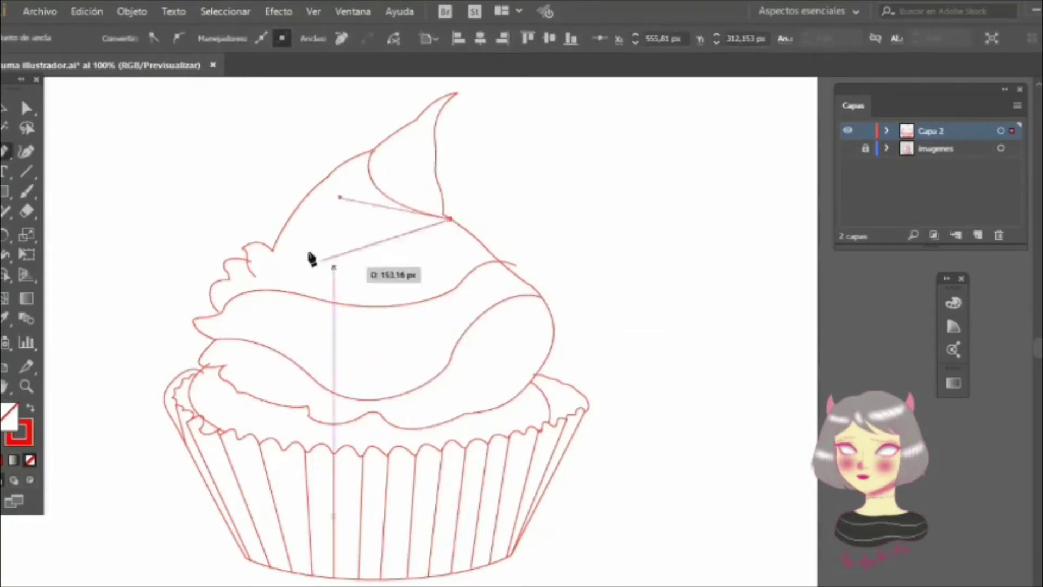
pyautogui.press('v')
pyautogui.hotkey('ctrl', 'z')
pyautogui.hotkey('ctrl', 'z')
pyautogui.hotkey('ctrl', 'z')
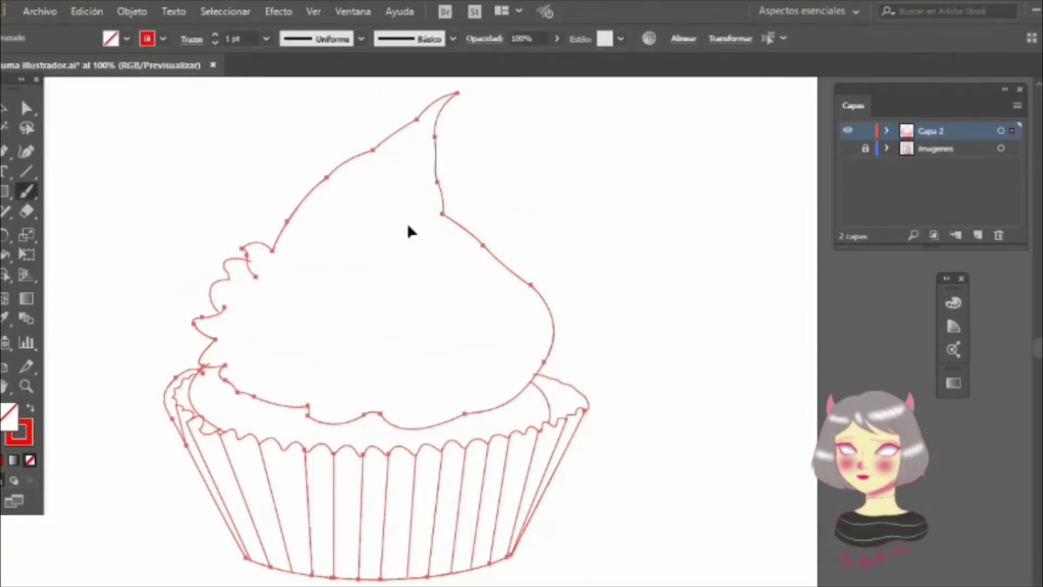
pyautogui.click(600, 356)
# Step: Draw a small star and Alt-drag copies to several spots on the frosting
pyautogui.moveTo(13, 190); pyautogui.dragTo(60, 271)
pyautogui.moveTo(275, 278); pyautogui.dragTo(283, 286)
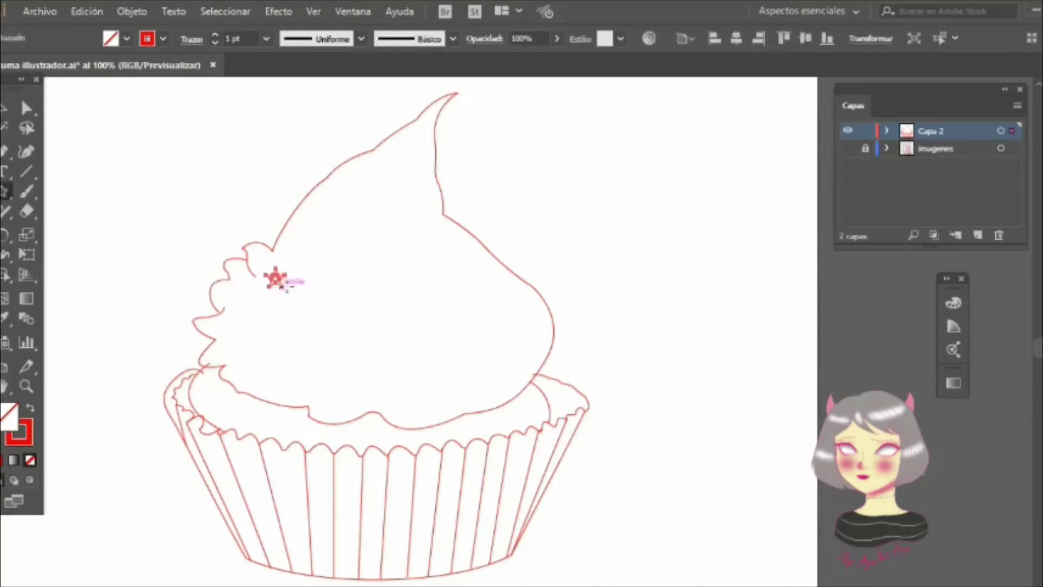
pyautogui.moveTo(349, 353); pyautogui.dragTo(358, 361)
pyautogui.moveTo(358, 230); pyautogui.dragTo(366, 238)
pyautogui.moveTo(443, 391); pyautogui.dragTo(451, 398)
pyautogui.moveTo(378, 296)
pyautogui.mouseDown()
pyautogui.moveTo(335, 295)
pyautogui.moveTo(402, 297)
pyautogui.moveTo(548, 228)
pyautogui.mouseUp()
# Step: Select the whole drawing and set all outline strokes to black
pyautogui.hotkey('ctrl', '-')
pyautogui.hotkey('ctrl', 'a')
pyautogui.doubleClick(19, 431)
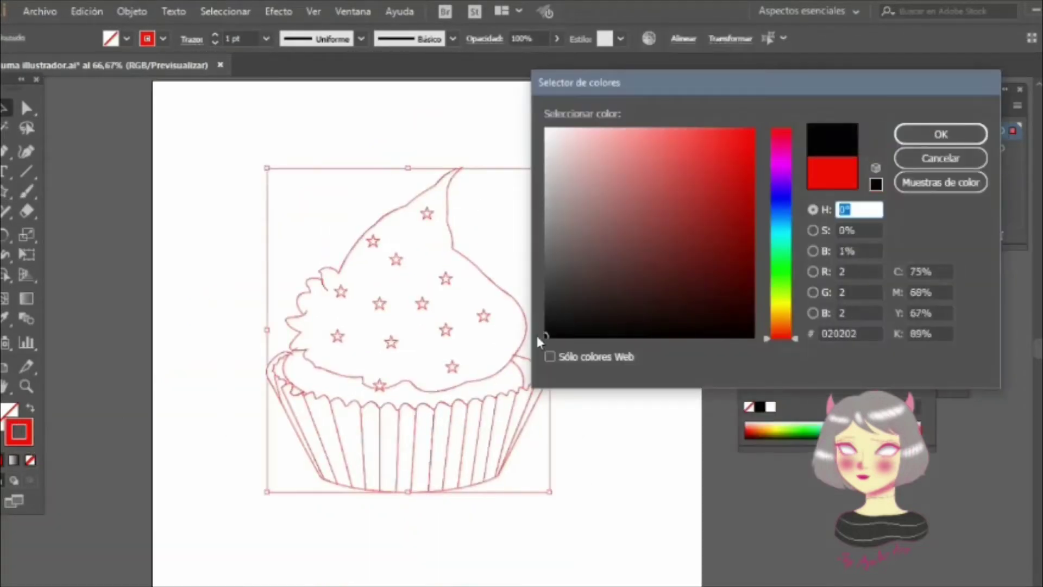
pyautogui.click(938, 133)
pyautogui.hotkey('ctrl', '+')
pyautogui.hotkey('ctrl', 'shift', 'a')
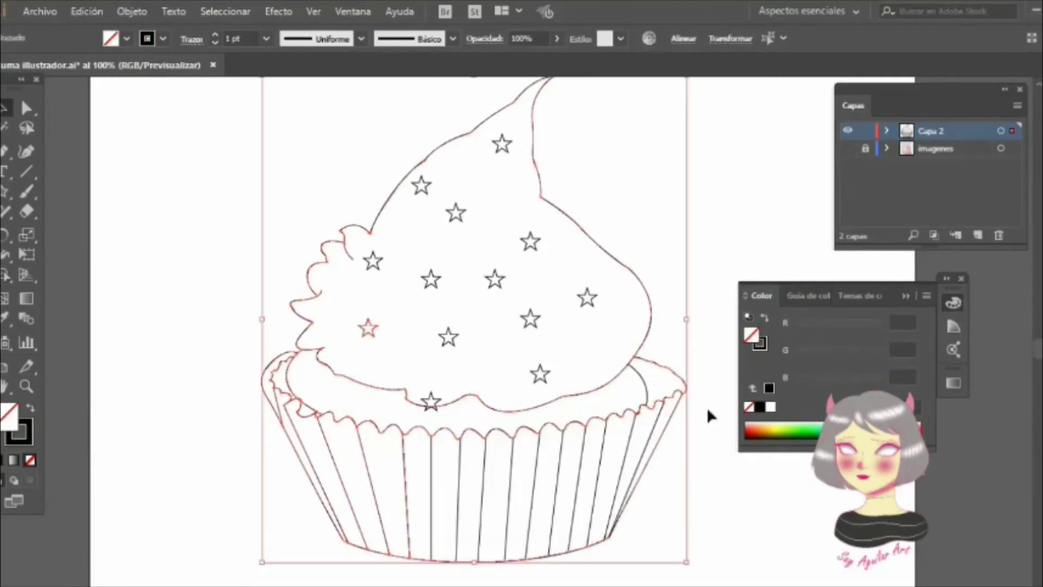
# Step: Draw a small ellipse dot on the frosting and copy it toward the tip
pyautogui.press('l')
pyautogui.moveTo(174, 165); pyautogui.dragTo(199, 190)
pyautogui.moveTo(186, 178)
pyautogui.mouseDown()
pyautogui.moveTo(449, 152)
pyautogui.moveTo(353, 200)
pyautogui.mouseUp()
pyautogui.click(234, 110)
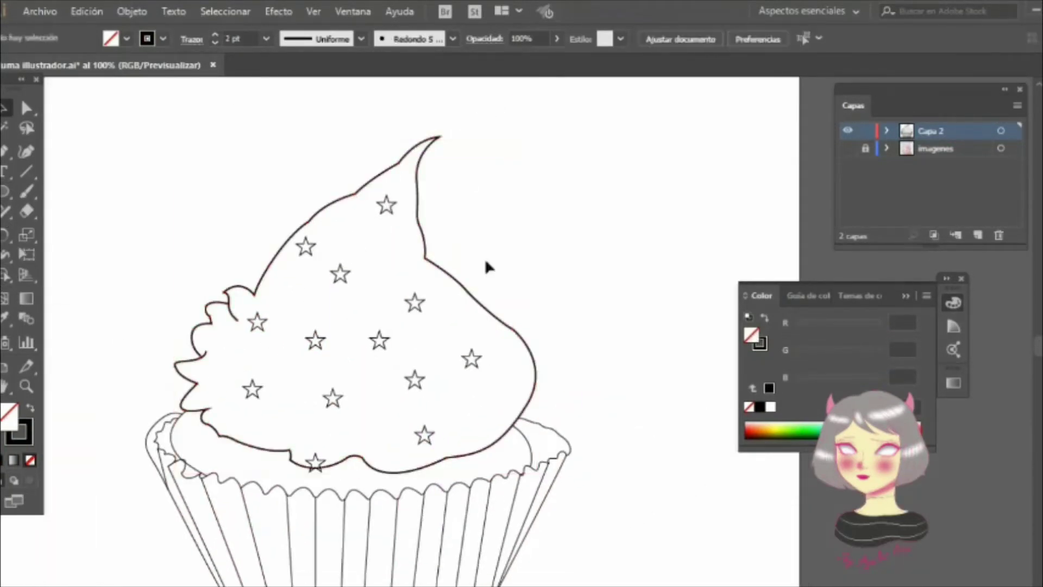
pyautogui.hotkey('ctrl', '-')
pyautogui.hotkey('ctrl', 'a')
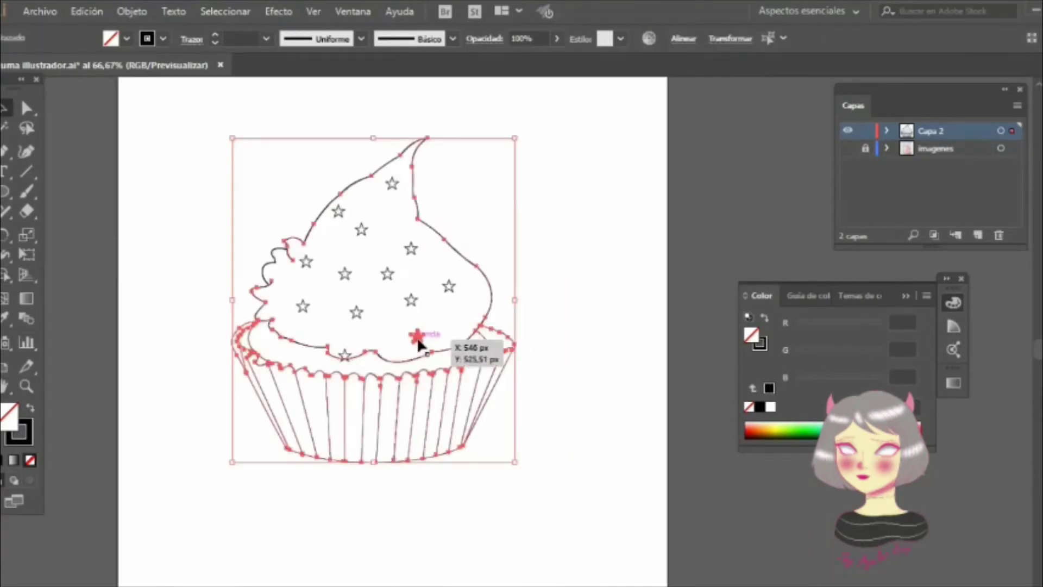
pyautogui.click(622, 485)
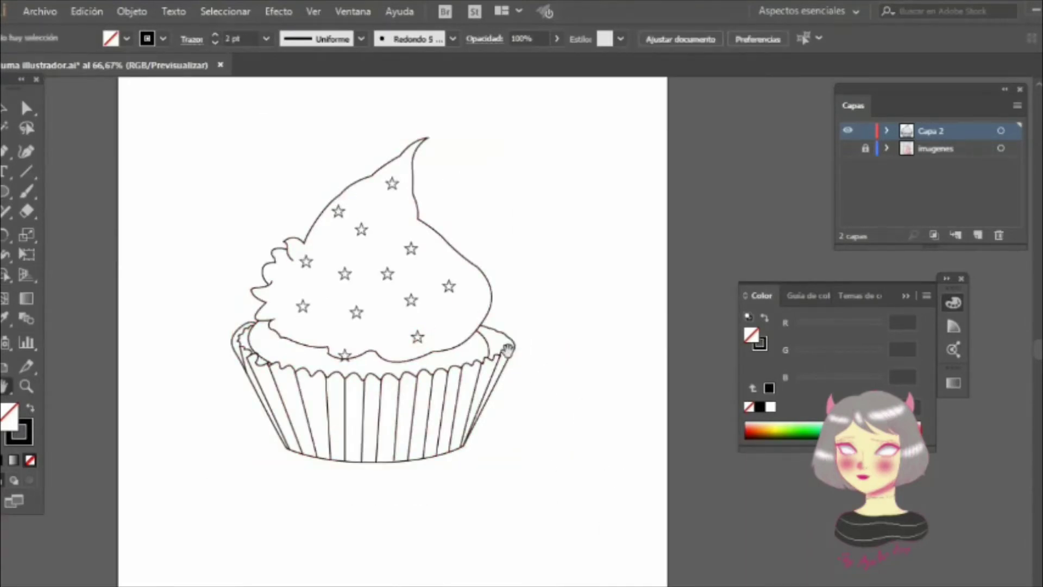
pyautogui.moveTo(507, 349); pyautogui.dragTo(540, 365)
# Step: Paint five black dots across the frosting
pyautogui.click(368, 343)
pyautogui.click(420, 327)
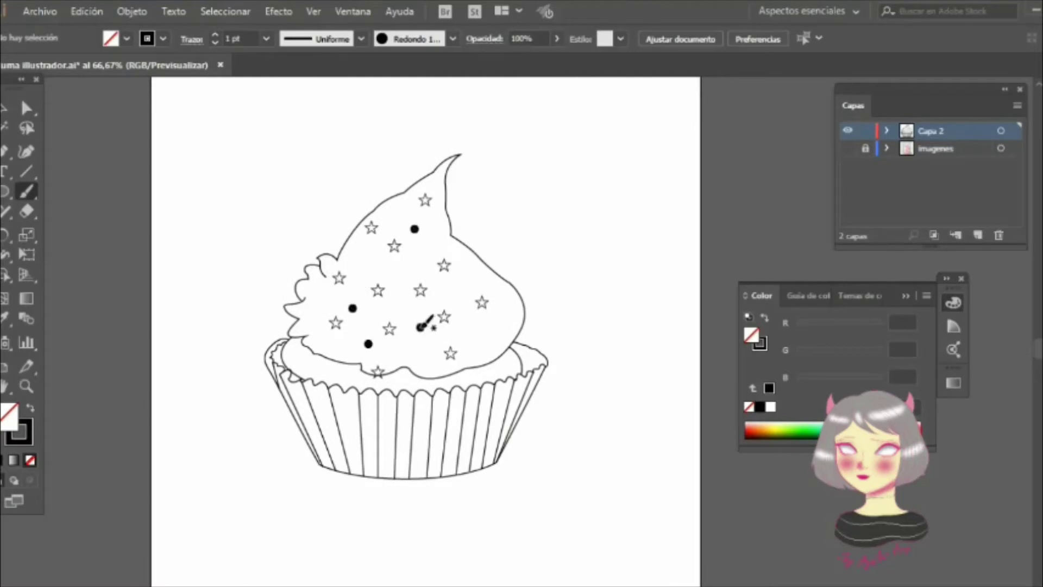
pyautogui.click(482, 357)
pyautogui.click(360, 247)
pyautogui.click(414, 371)
pyautogui.press('v')
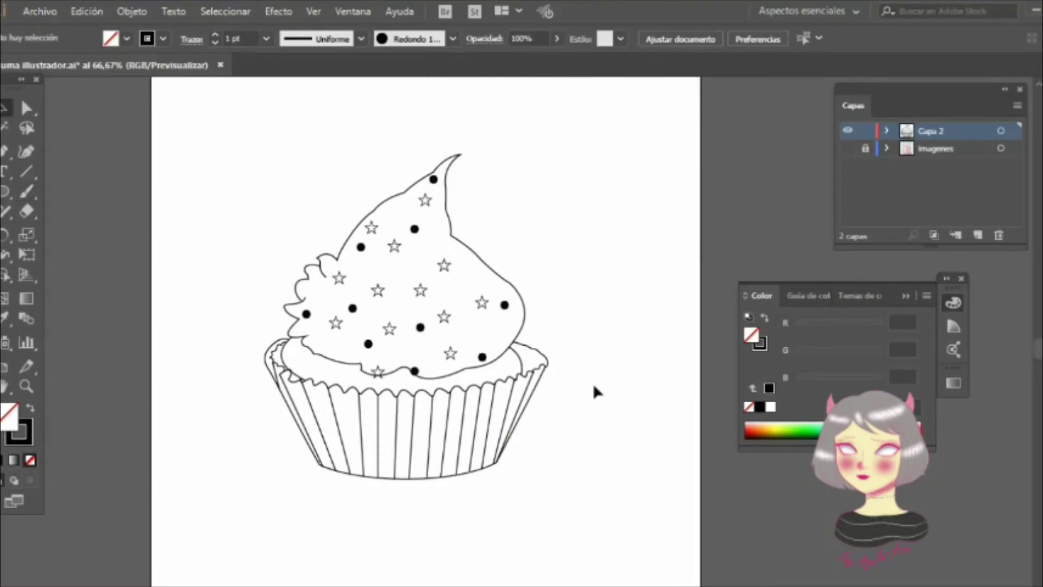
# Step: Paint three more small 0.5 pt brush dots on the frosting
pyautogui.press('b')
pyautogui.click(215, 43)
pyautogui.click(398, 268)
pyautogui.click(460, 271)
pyautogui.click(479, 331)
pyautogui.press('v')
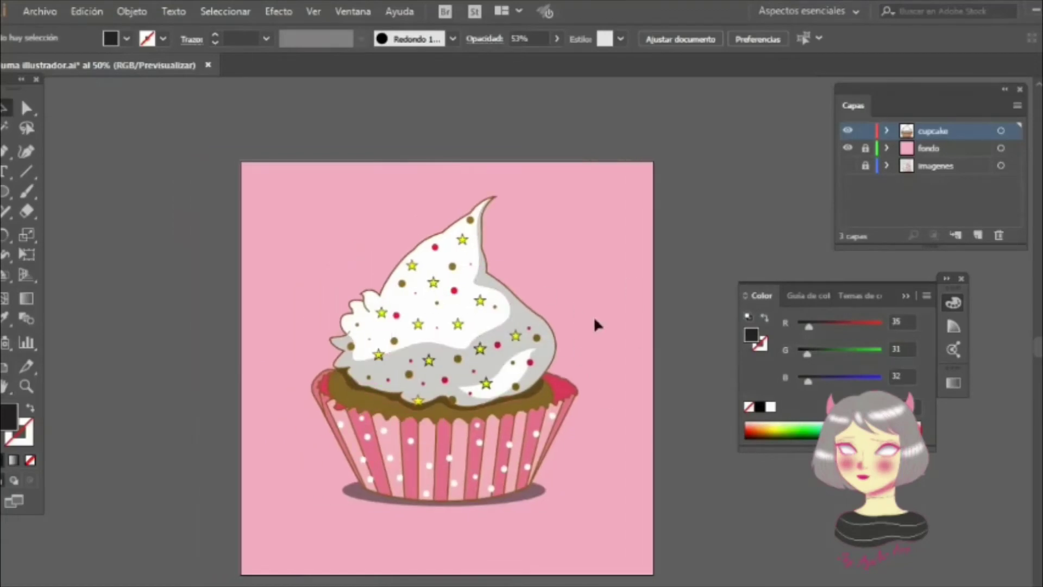
pyautogui.moveTo(478, 348)
pyautogui.mouseDown()
pyautogui.moveTo(430, 364)
pyautogui.moveTo(477, 333)
pyautogui.mouseUp()
pyautogui.press('k')
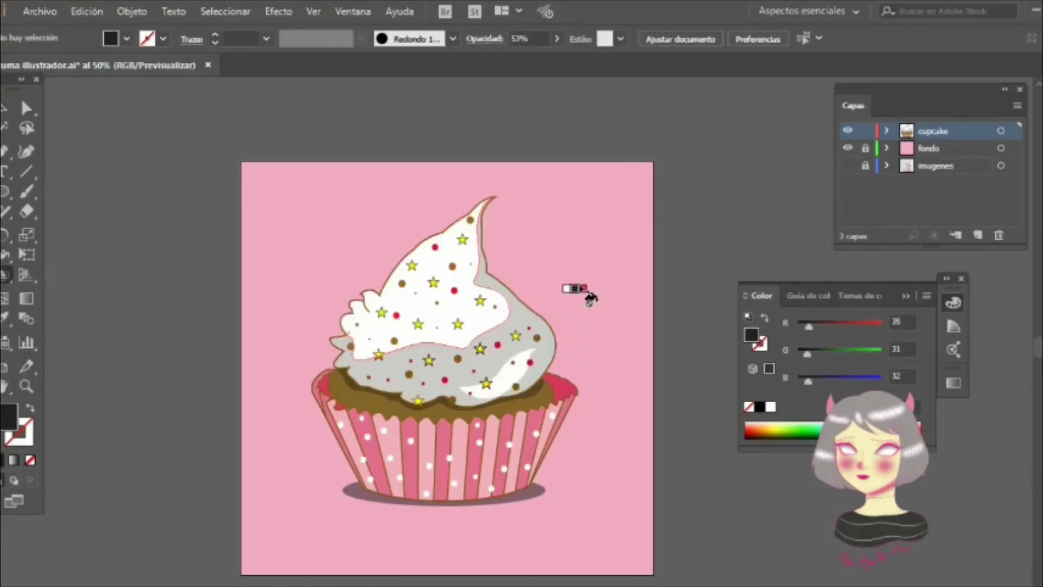
pyautogui.press('v')
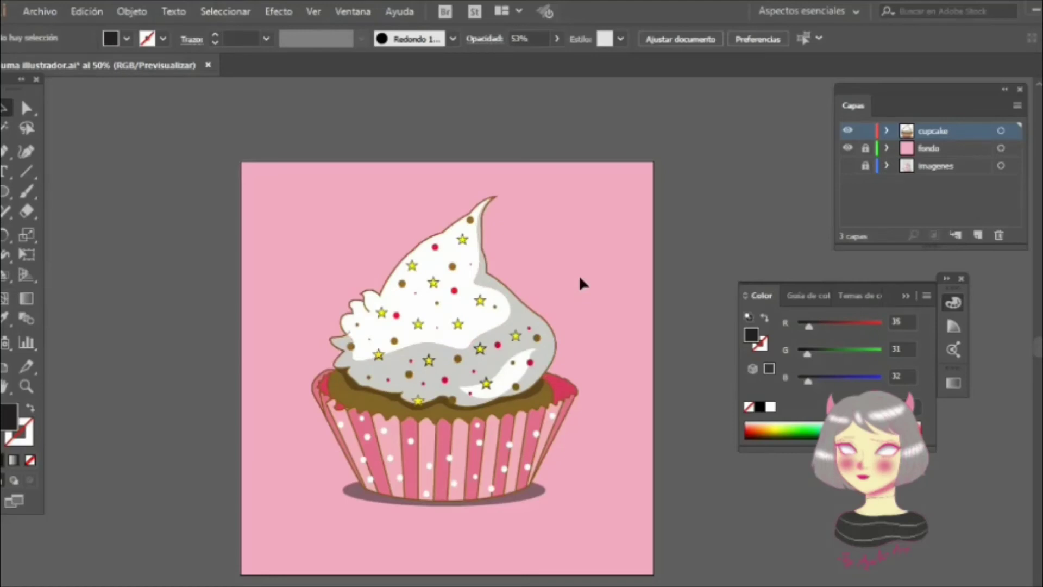